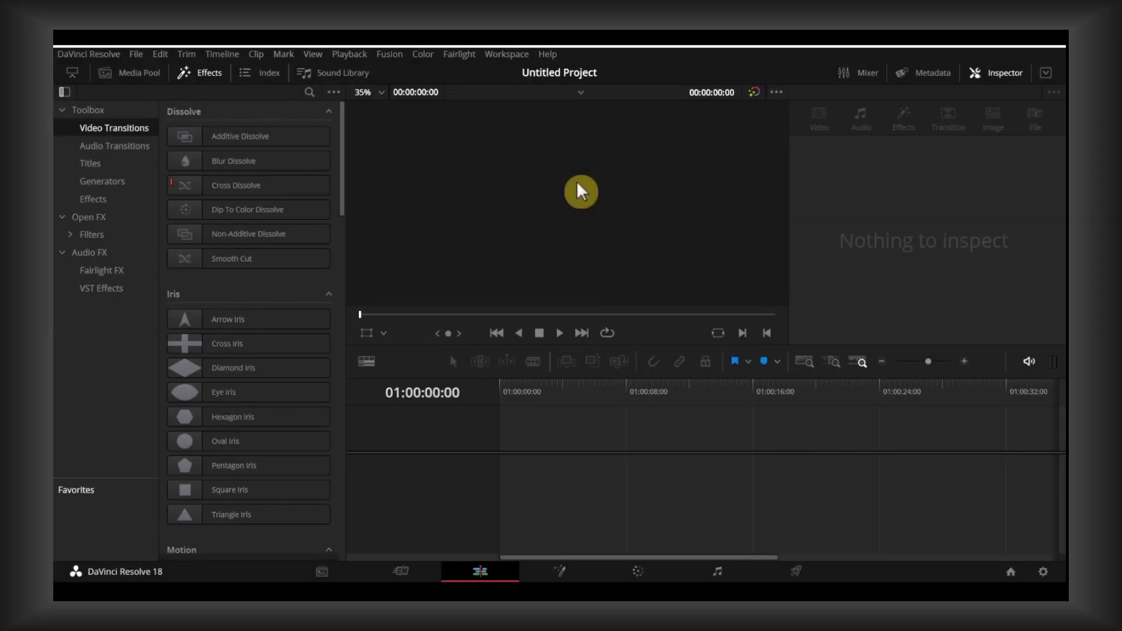
# Step: Preview the Blur Dissolve transition in the Video Transitions library
pyautogui.moveTo(210, 172)
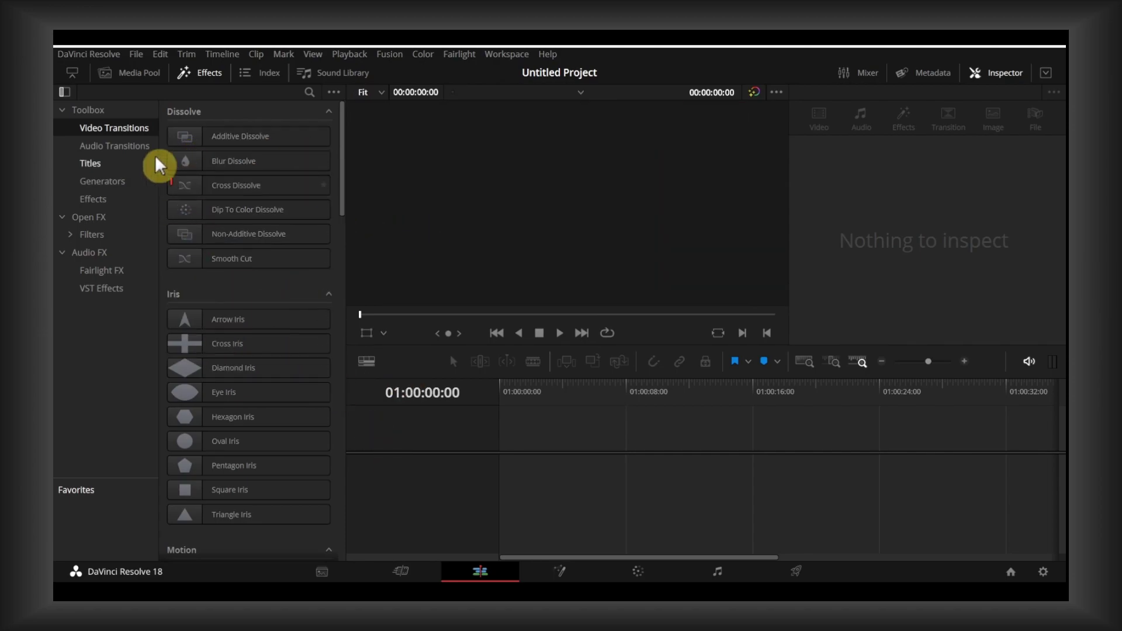
# Step: Switch to the Cut page and start an Import Media from the empty media pool
pyautogui.click(418, 571)
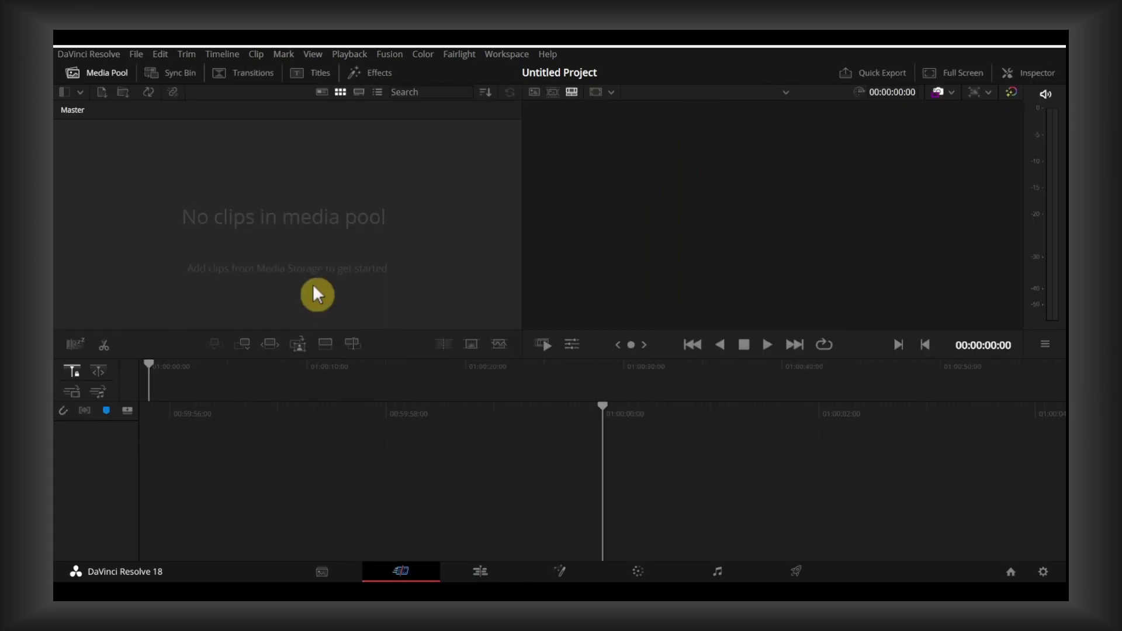
pyautogui.rightClick(289, 221)
pyautogui.click(346, 276)
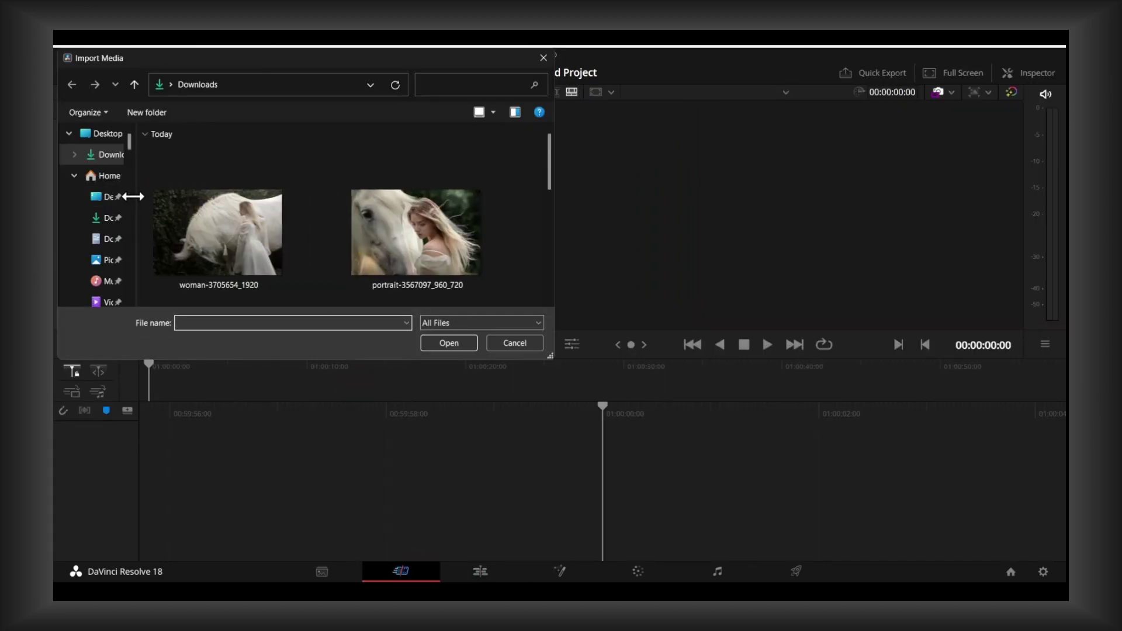
# Step: Select the three horse-and-woman images in Downloads, including woman-3551832_1920
pyautogui.moveTo(133, 196); pyautogui.dragTo(109, 196)
pyautogui.scroll(-2, 263, 201)
pyautogui.scroll(2, 318, 198)
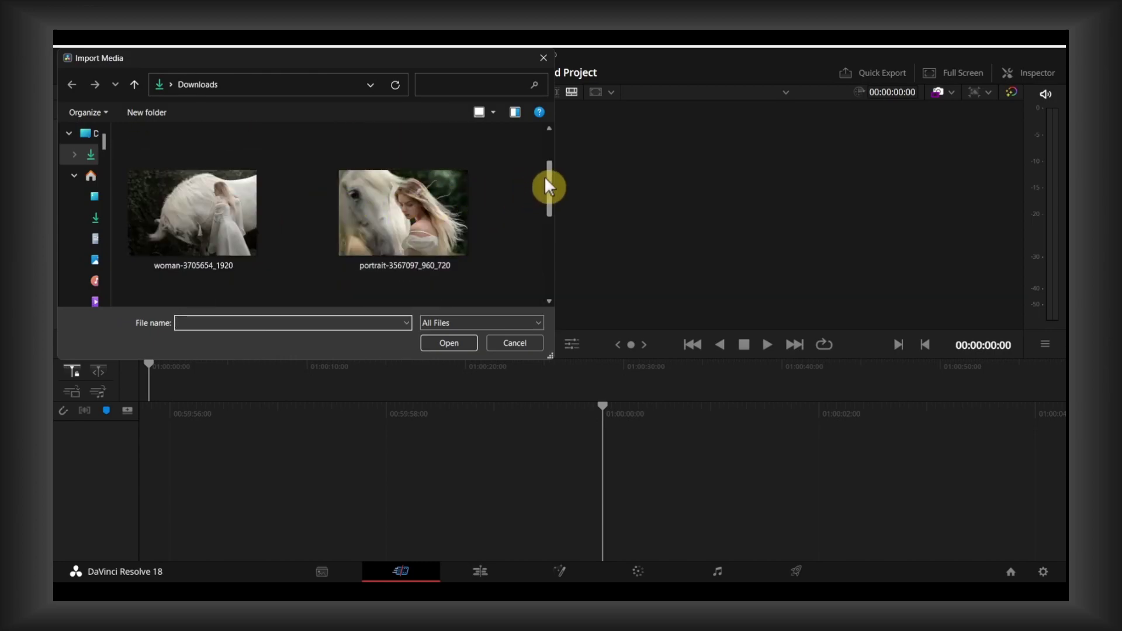
pyautogui.moveTo(545, 180)
pyautogui.mouseDown()
pyautogui.moveTo(545, 219)
pyautogui.moveTo(536, 180)
pyautogui.mouseUp()
pyautogui.scroll(-1, 548, 207)
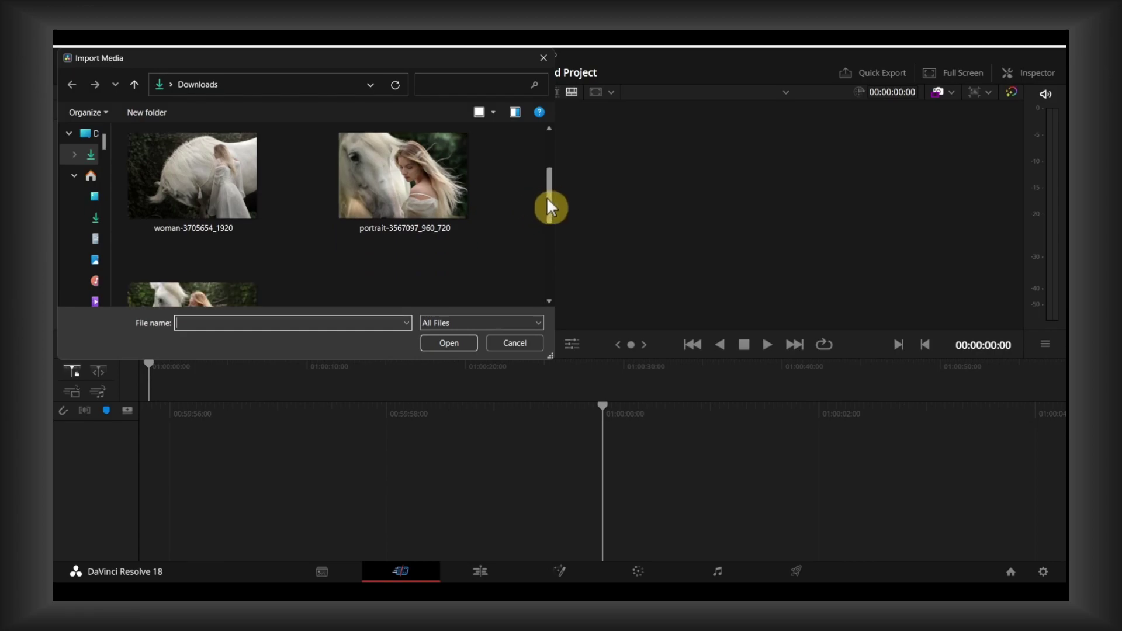
pyautogui.click(403, 175)
pyautogui.keyDown('ctrl'); pyautogui.click(192, 175); pyautogui.keyUp('ctrl')
pyautogui.scroll(-2, 553, 201)
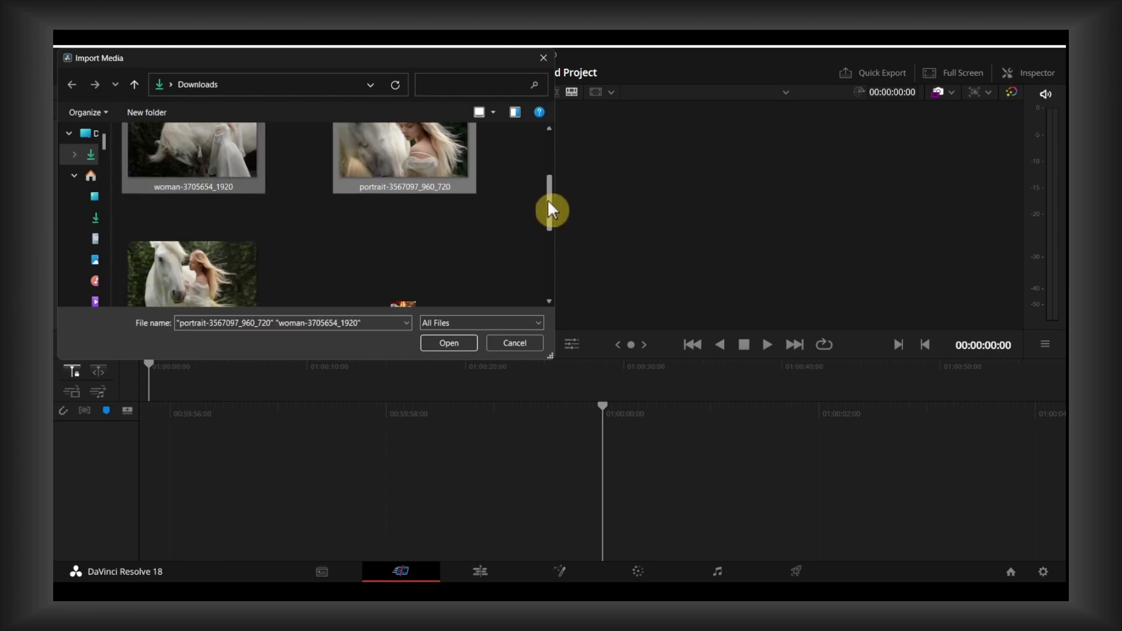
pyautogui.keyDown('ctrl'); pyautogui.click(253, 248); pyautogui.keyUp('ctrl')
# Step: Import the three selected images and place them on a new Timeline 1
pyautogui.click(447, 345)
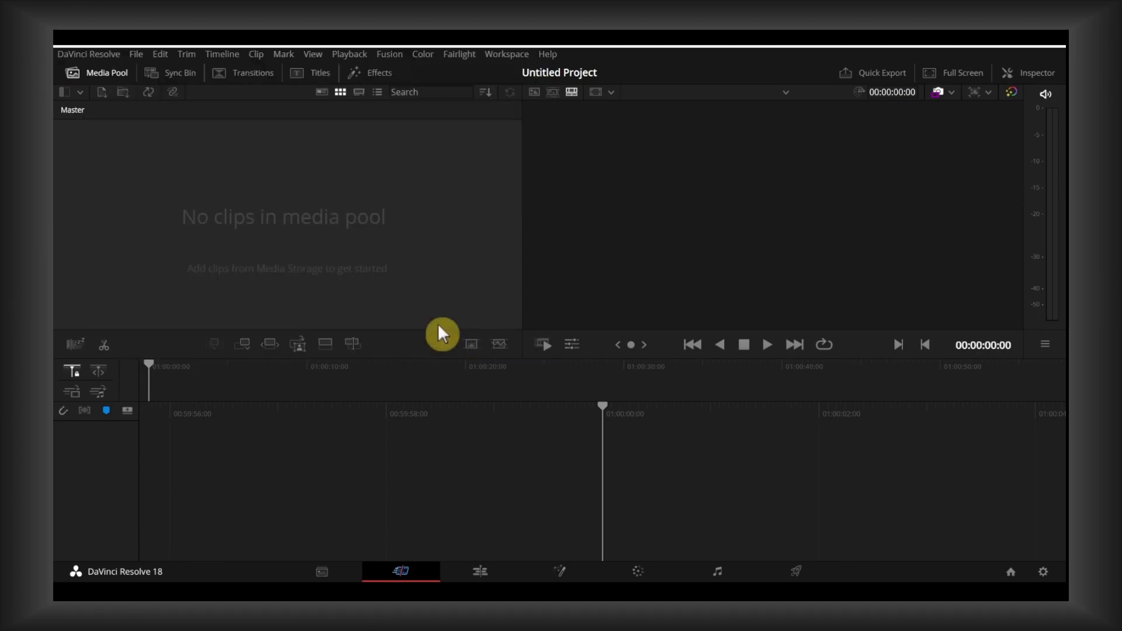
pyautogui.moveTo(310, 234); pyautogui.dragTo(91, 155)
pyautogui.click(326, 345)
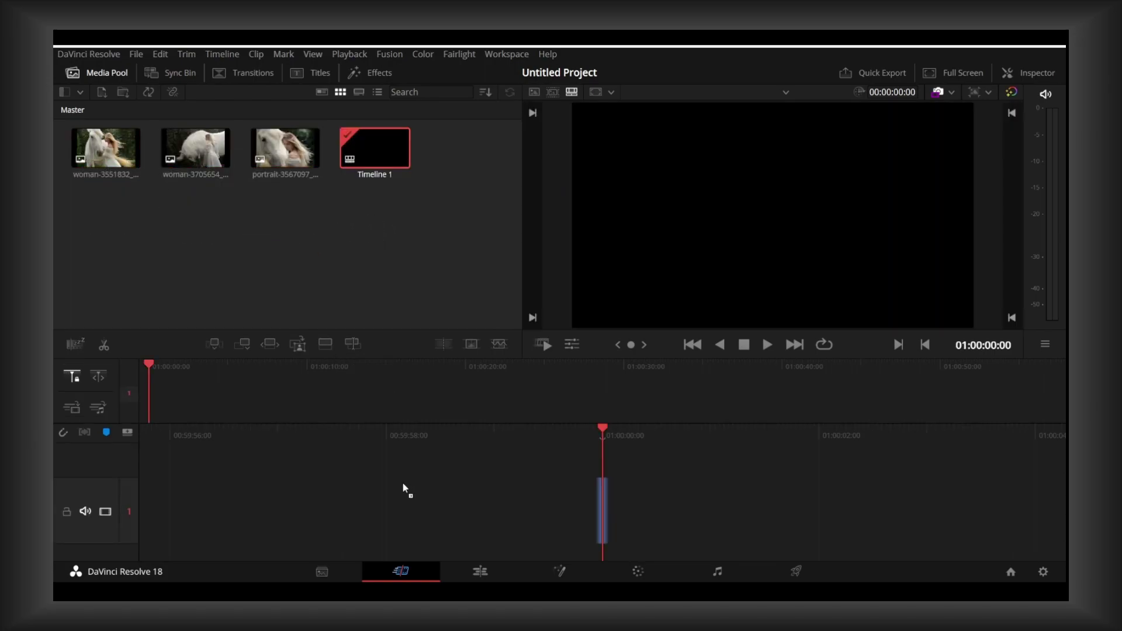
# Step: Deselect the clips and scrub Timeline 1 through to its end at 01:00:15:00
pyautogui.click(403, 492)
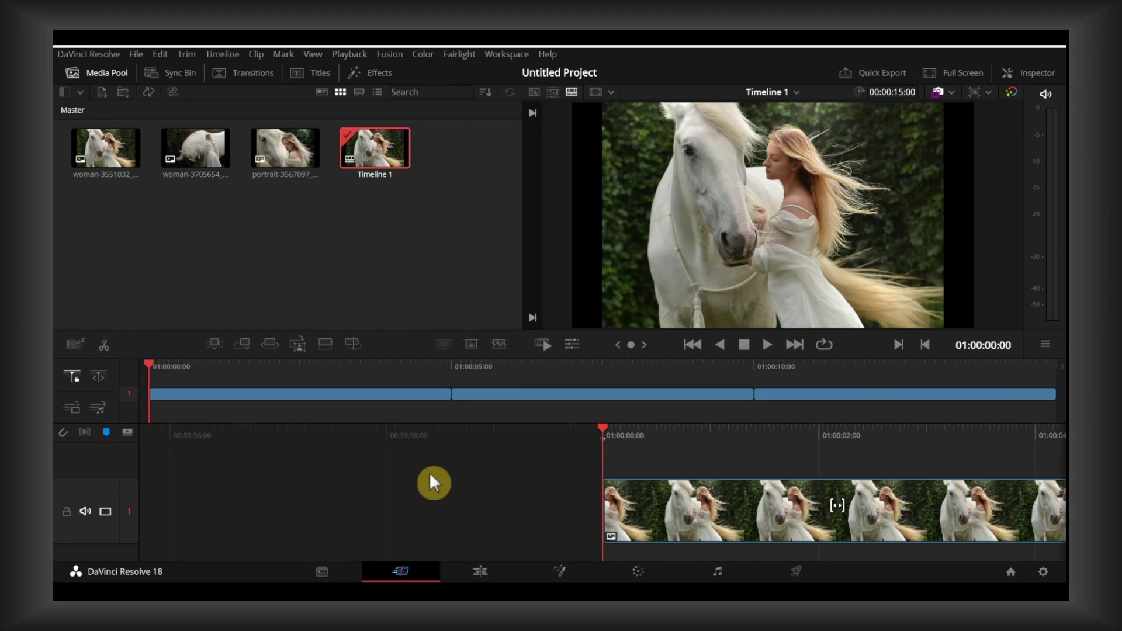
pyautogui.scroll(-6, 431, 475)
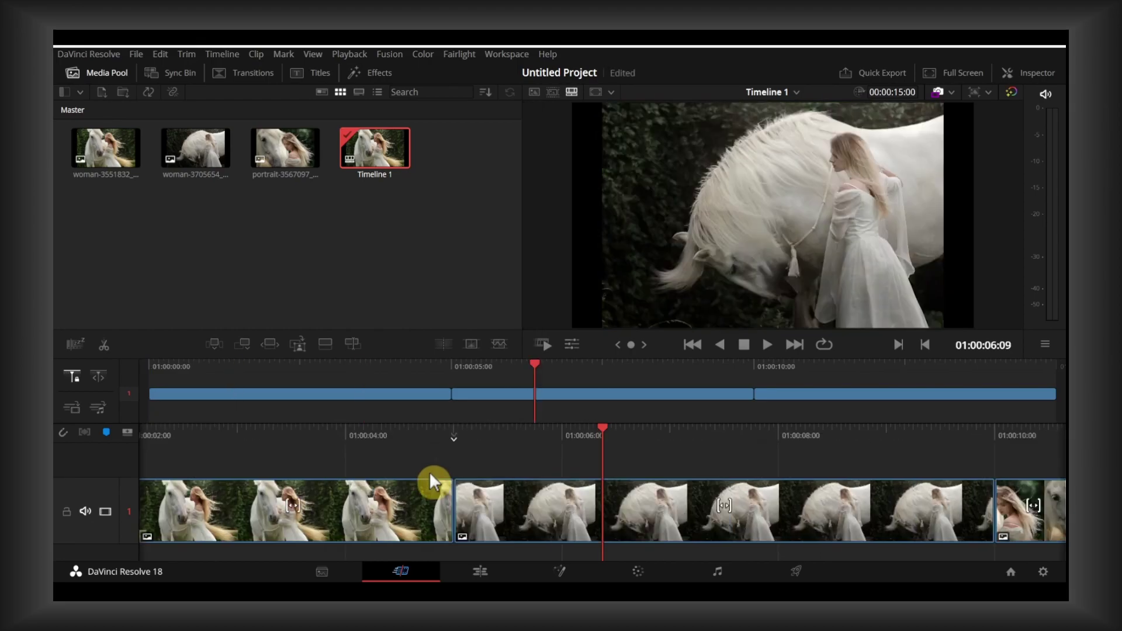
pyautogui.scroll(2, 430, 476)
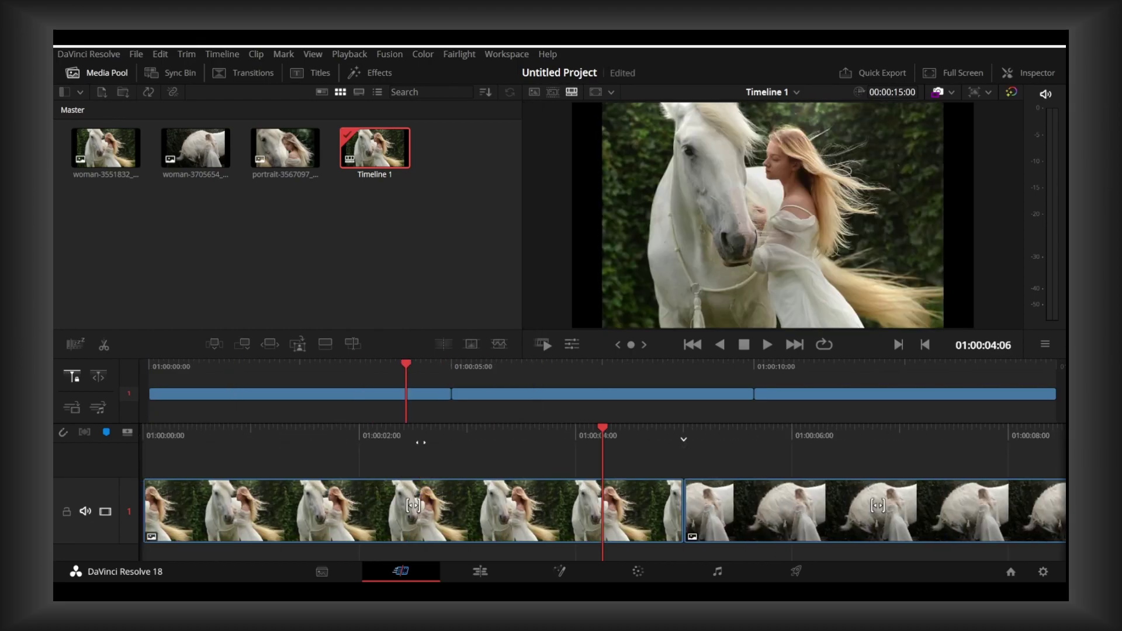
pyautogui.scroll(-2, 421, 443)
pyautogui.scroll(-8, 420, 442)
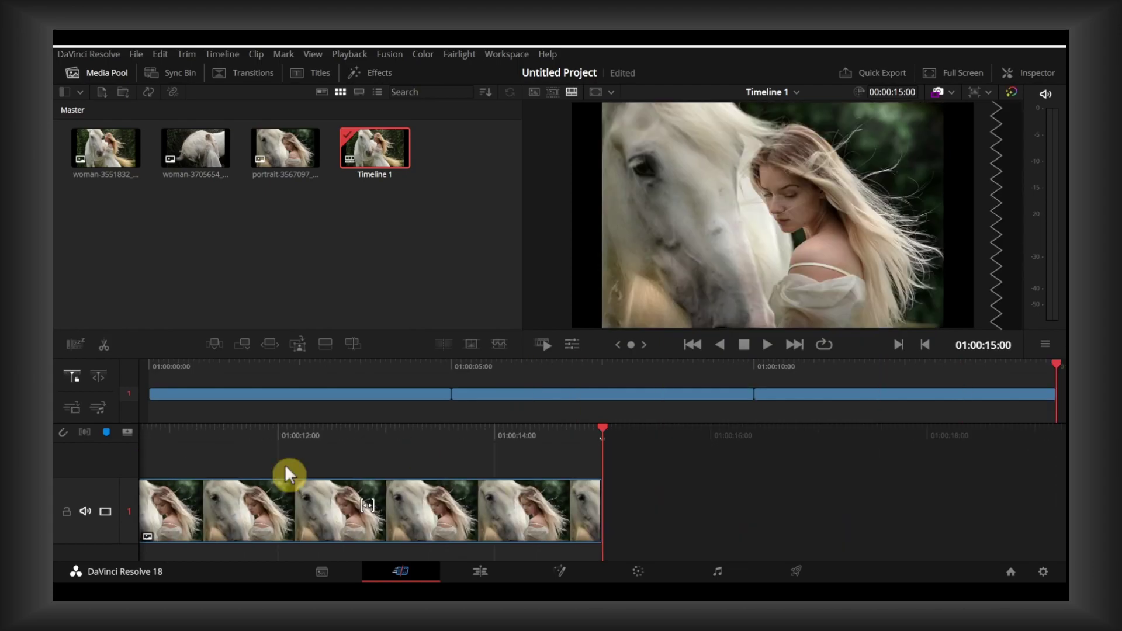
# Step: On the Edit page, move the playhead to 01:00:05:07 and select middle clip woman-3705654_1920
pyautogui.click(486, 571)
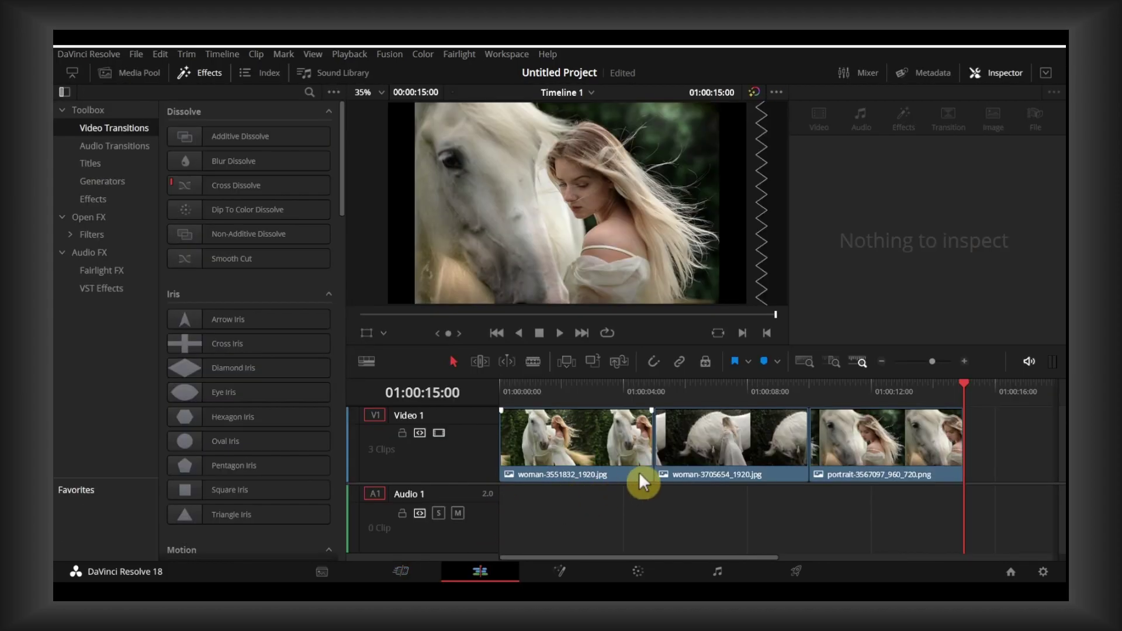
pyautogui.moveTo(685, 399)
pyautogui.mouseDown()
pyautogui.moveTo(732, 389)
pyautogui.moveTo(664, 393)
pyautogui.mouseUp()
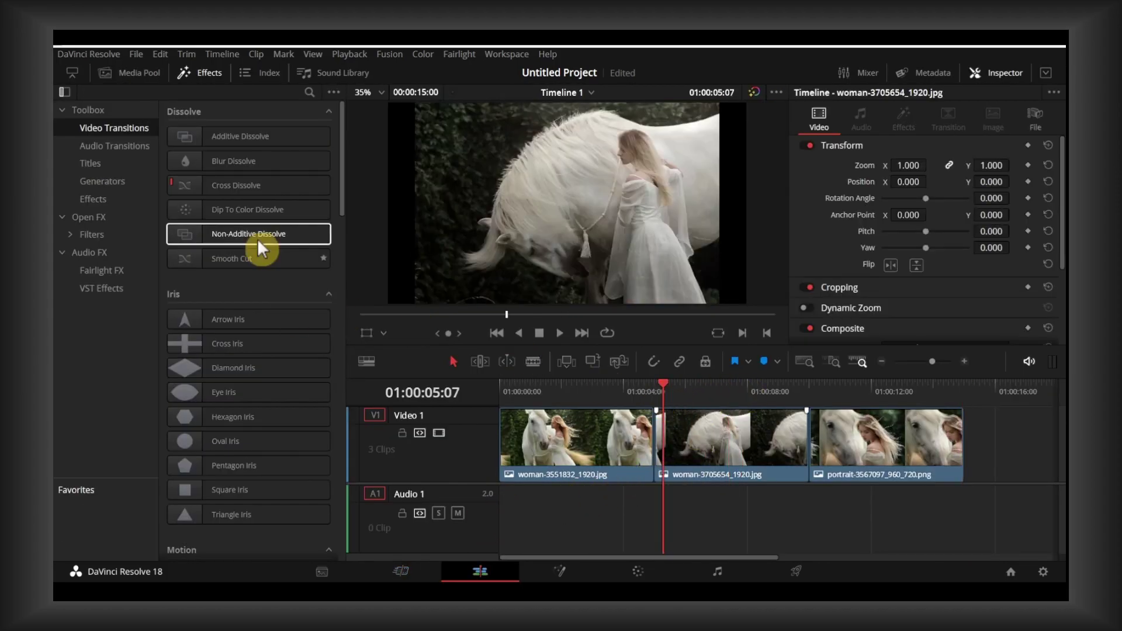
pyautogui.click(207, 71)
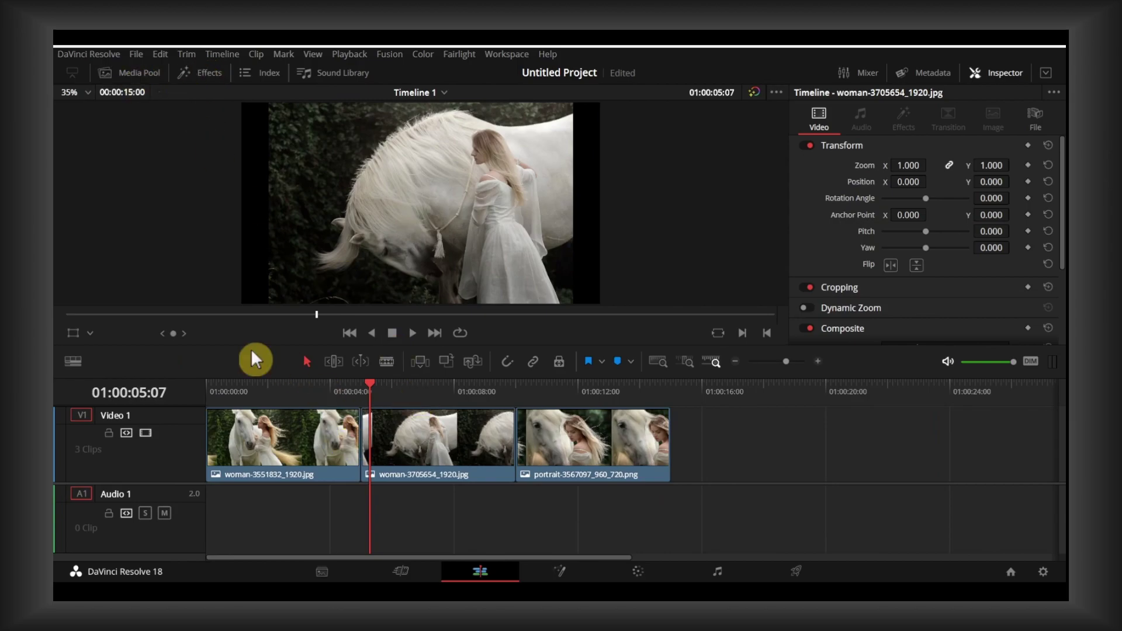
pyautogui.click(457, 430)
# Step: Toggle the Media Pool, Effects library and Edit Index panels to adjust the layout
pyautogui.click(148, 70)
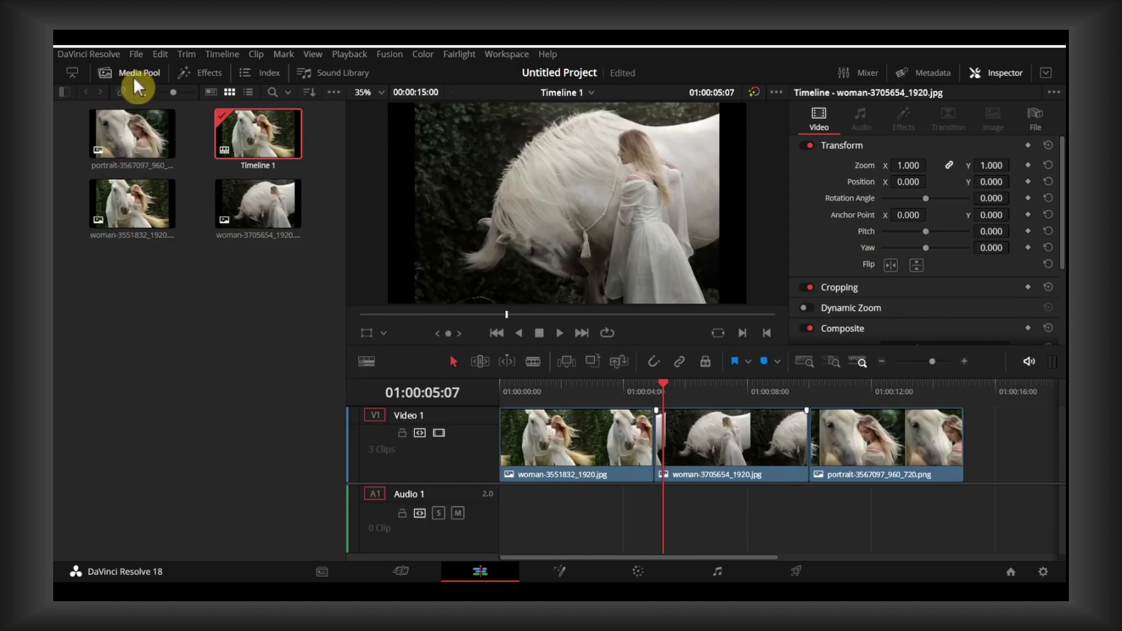
pyautogui.click(135, 72)
pyautogui.click(211, 73)
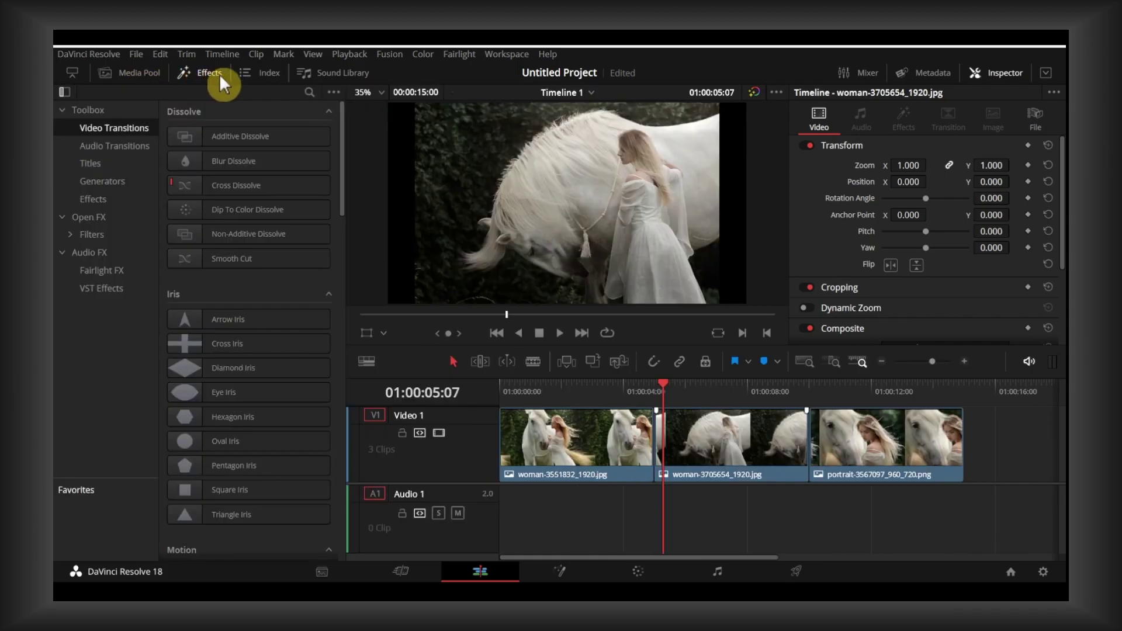
pyautogui.click(266, 72)
pyautogui.click(261, 74)
pyautogui.click(255, 73)
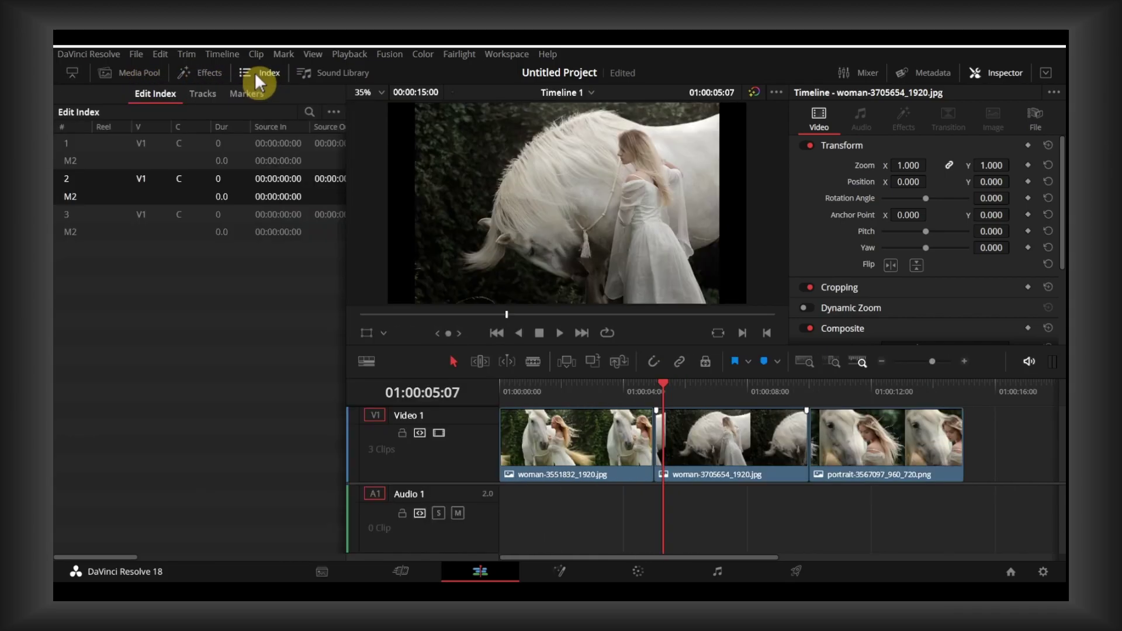
pyautogui.click(256, 72)
pyautogui.click(256, 72)
# Step: Close the Edit Index and pick Smooth Cut from Effects > Video Transitions
pyautogui.click(200, 72)
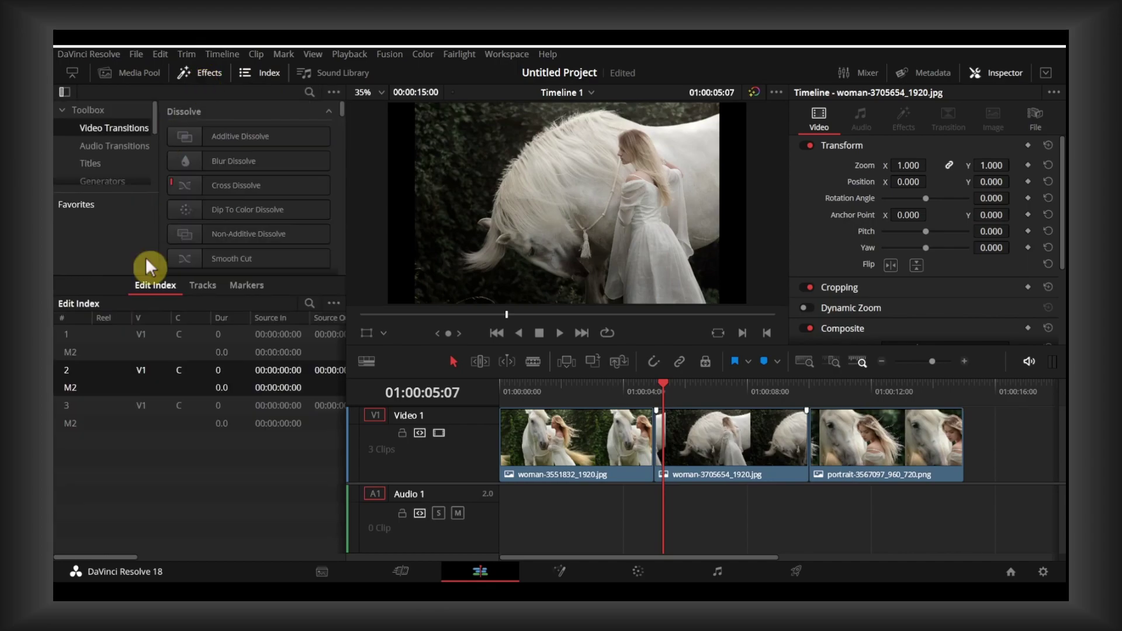
pyautogui.click(261, 73)
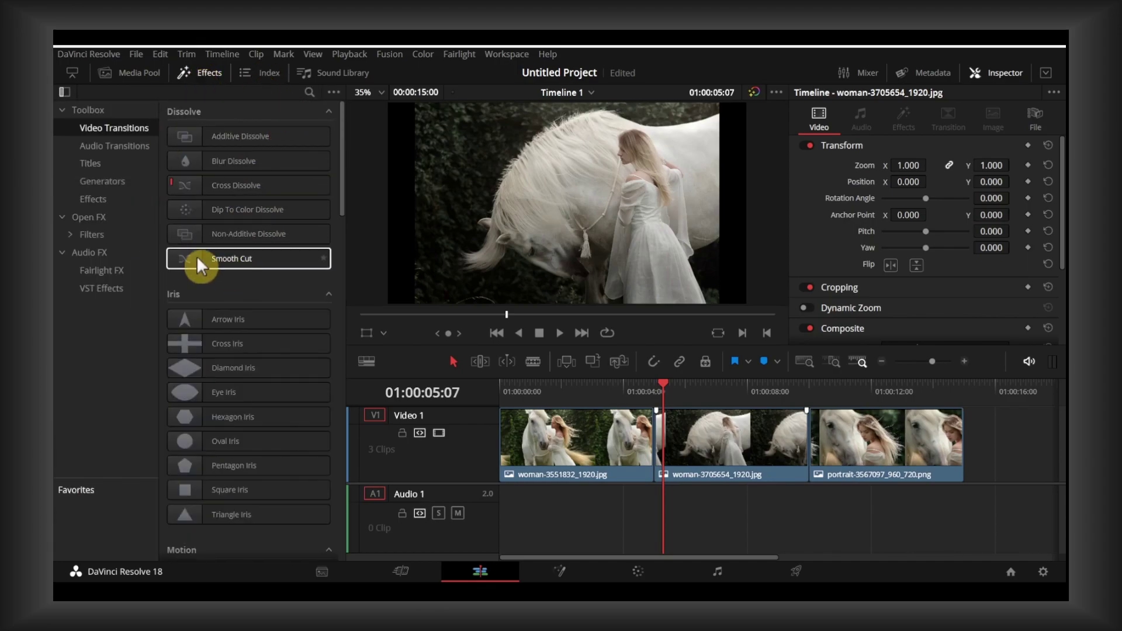
pyautogui.click(97, 149)
pyautogui.click(97, 128)
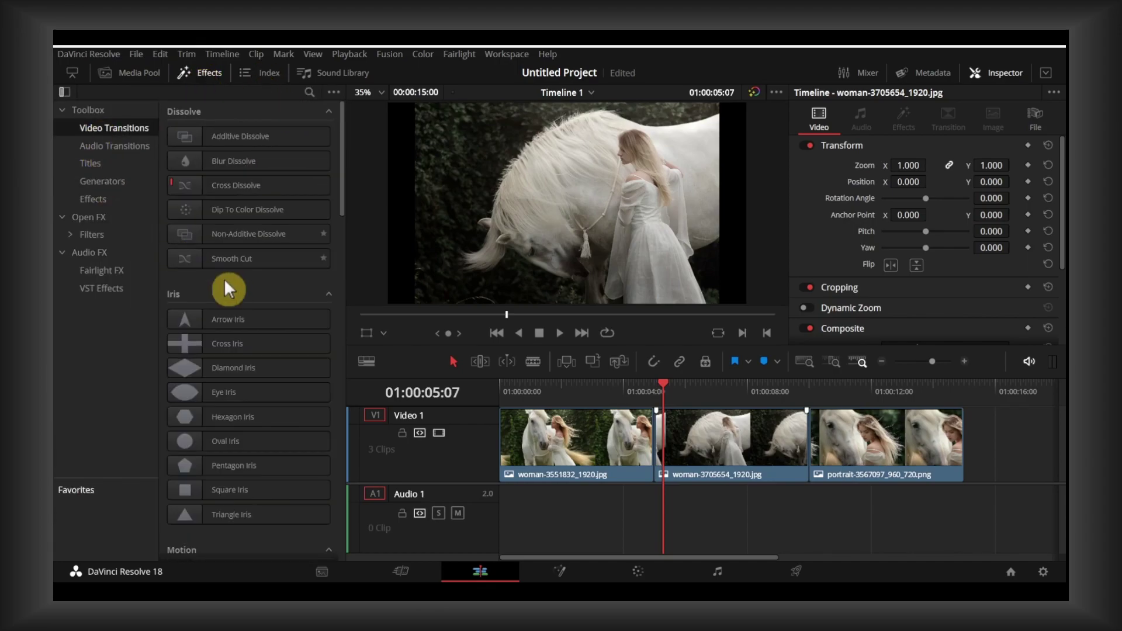
pyautogui.click(231, 259)
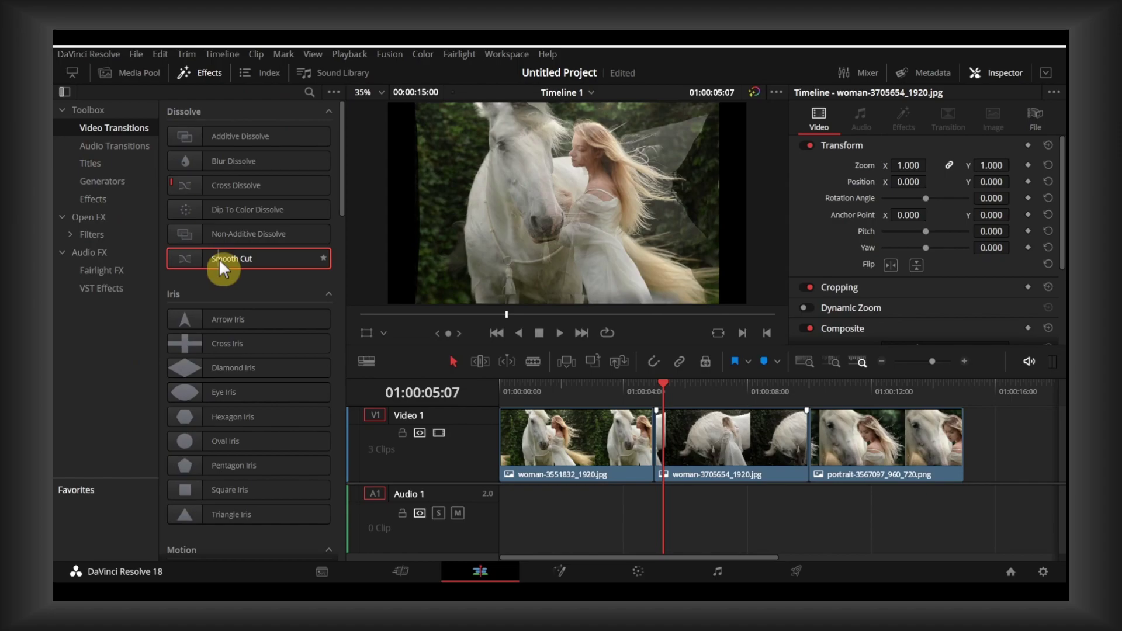
# Step: Drop Smooth Cut on both cuts and select the first 1.0-second transition
pyautogui.moveTo(218, 258); pyautogui.dragTo(647, 461)
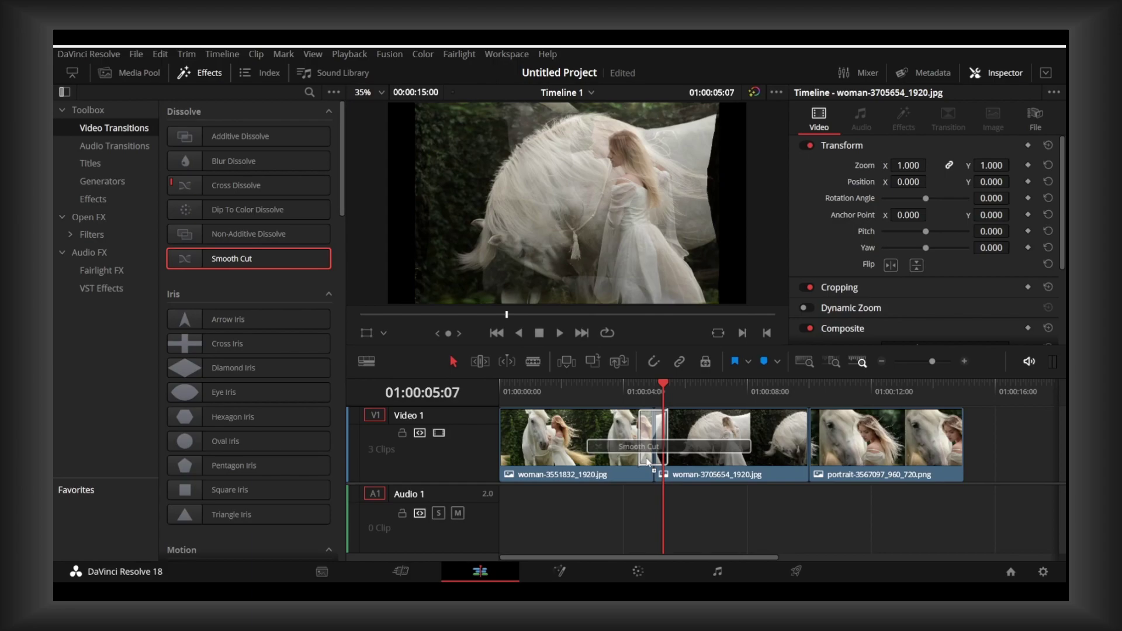
pyautogui.moveTo(646, 462); pyautogui.dragTo(647, 462)
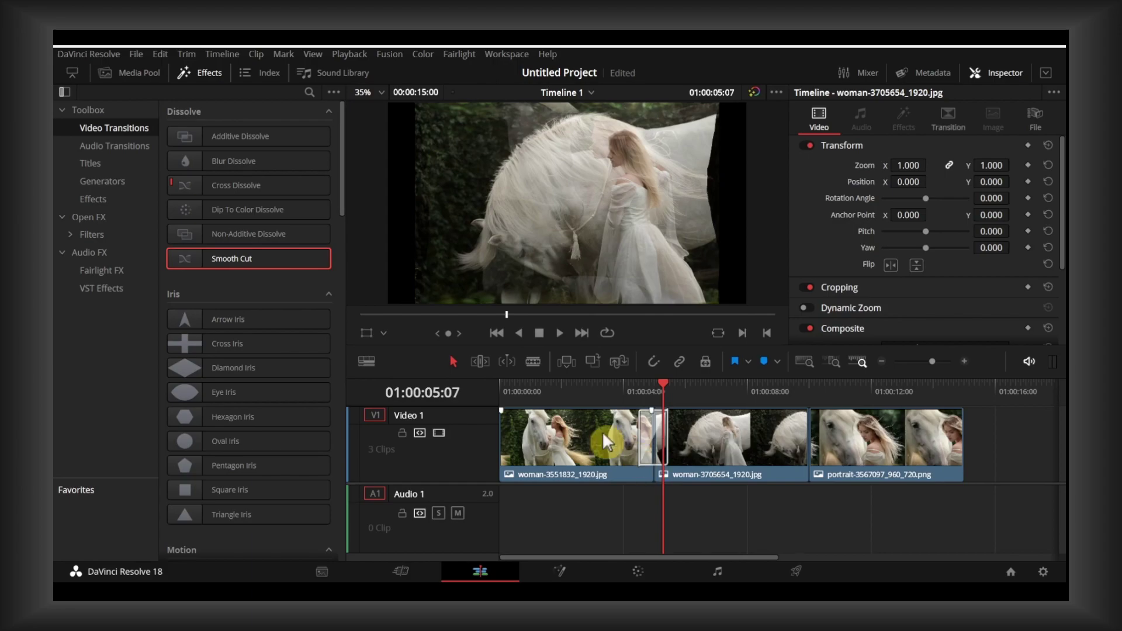
pyautogui.moveTo(256, 261); pyautogui.dragTo(807, 451)
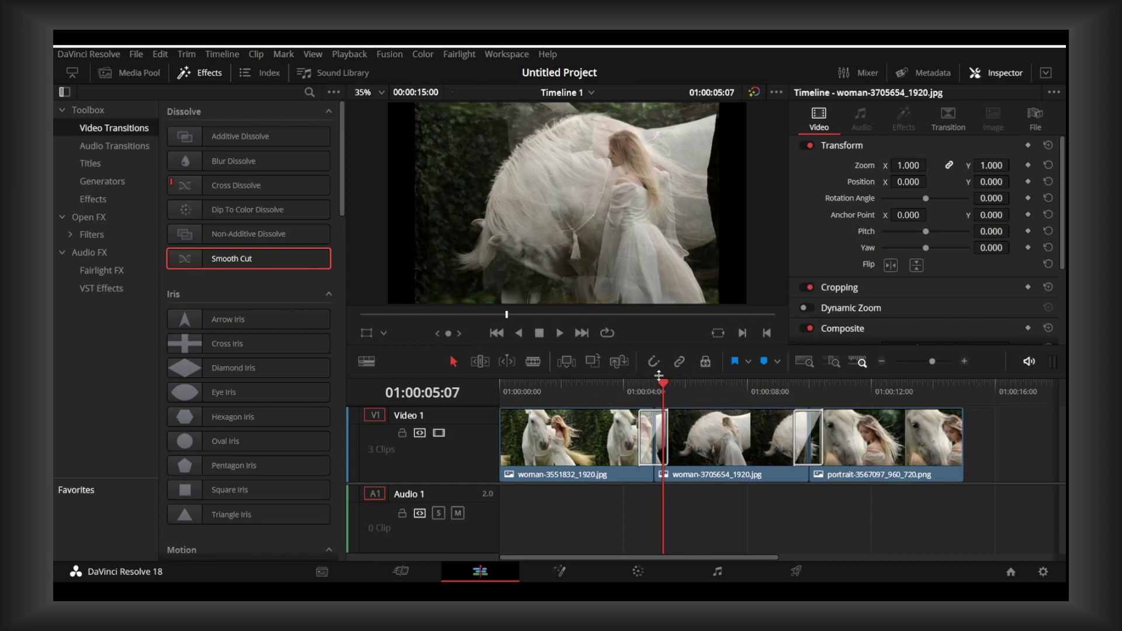
pyautogui.moveTo(663, 385)
pyautogui.mouseDown()
pyautogui.moveTo(747, 384)
pyautogui.moveTo(665, 387)
pyautogui.mouseUp()
pyautogui.click(667, 418)
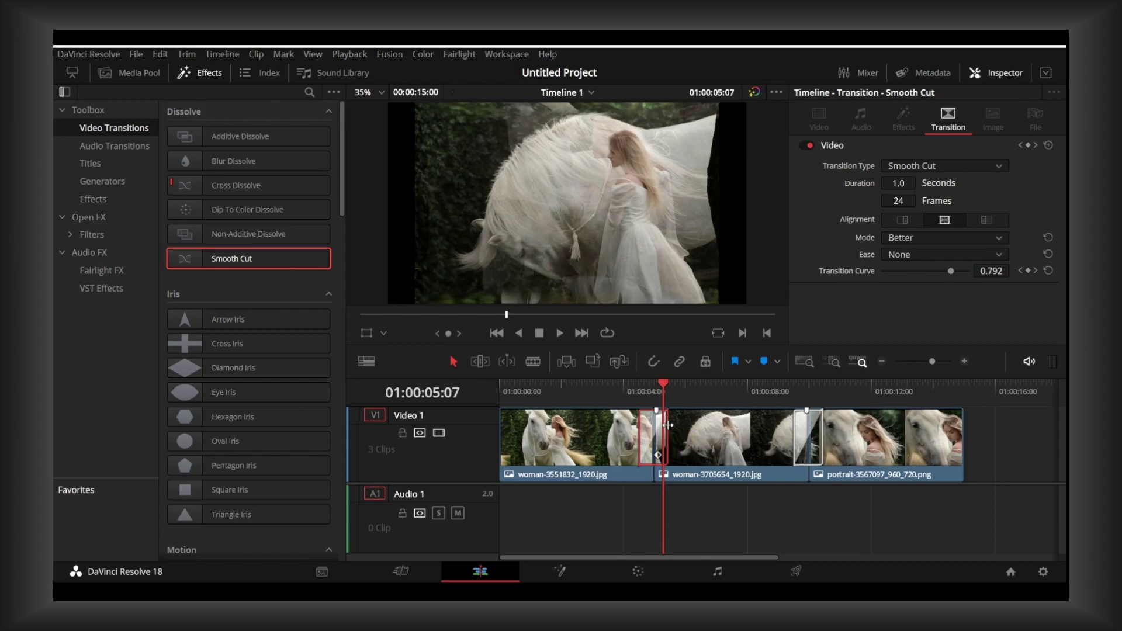
# Step: Widen the first Smooth Cut to about 3.7 seconds and the second to 2.5 seconds
pyautogui.moveTo(668, 426); pyautogui.dragTo(709, 433)
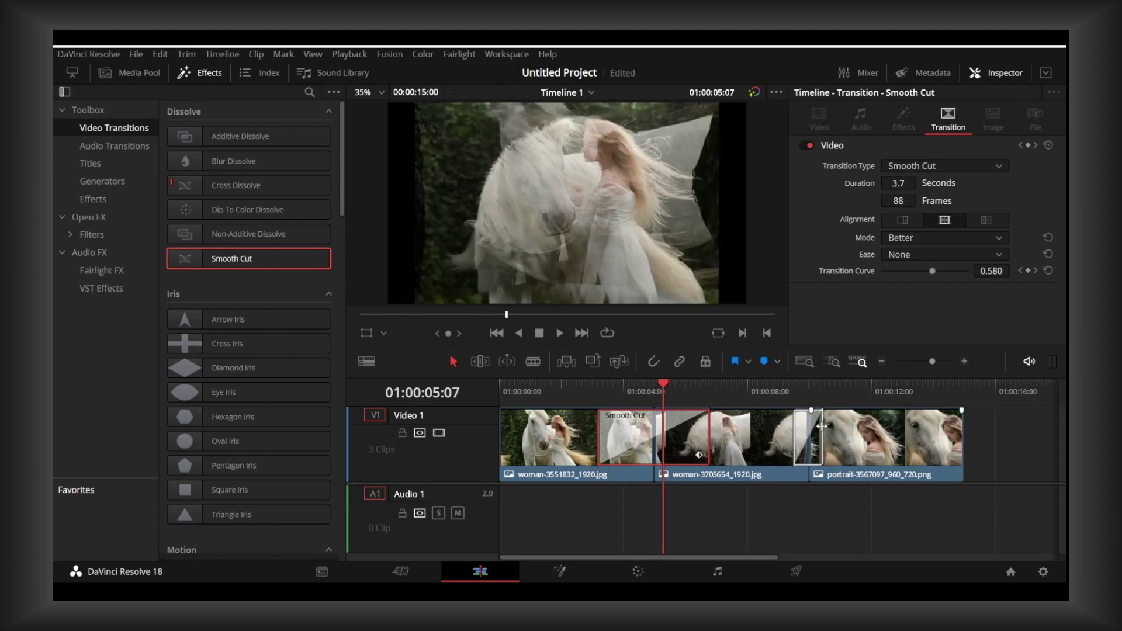
pyautogui.moveTo(821, 425); pyautogui.dragTo(846, 425)
pyautogui.click(659, 390)
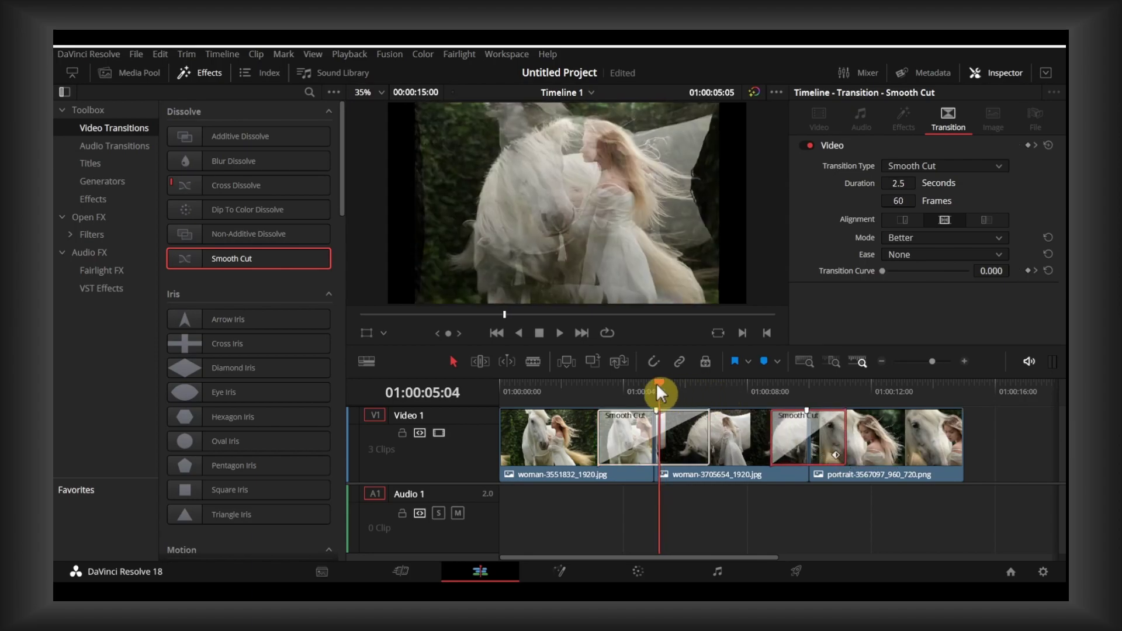
# Step: Preview playback across the first transition, ending with the playhead at 01:00:02:18
pyautogui.click(589, 387)
pyautogui.moveTo(584, 380); pyautogui.dragTo(612, 399)
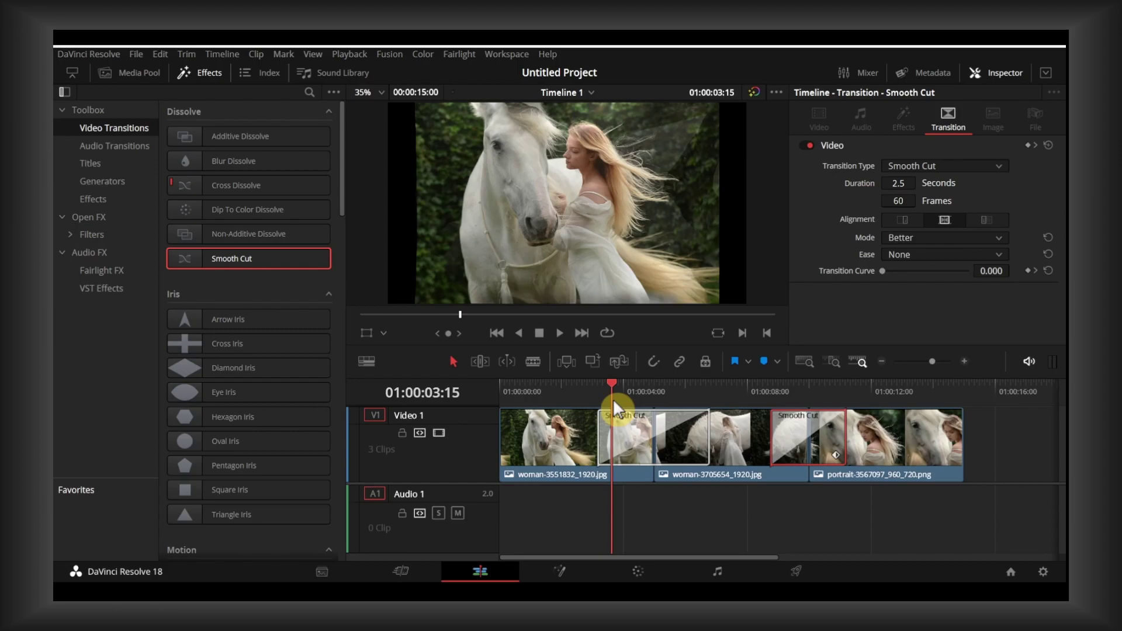
pyautogui.moveTo(613, 398); pyautogui.dragTo(584, 409)
# Step: Select the first still and bring up its settings in the Inspector
pyautogui.click(559, 426)
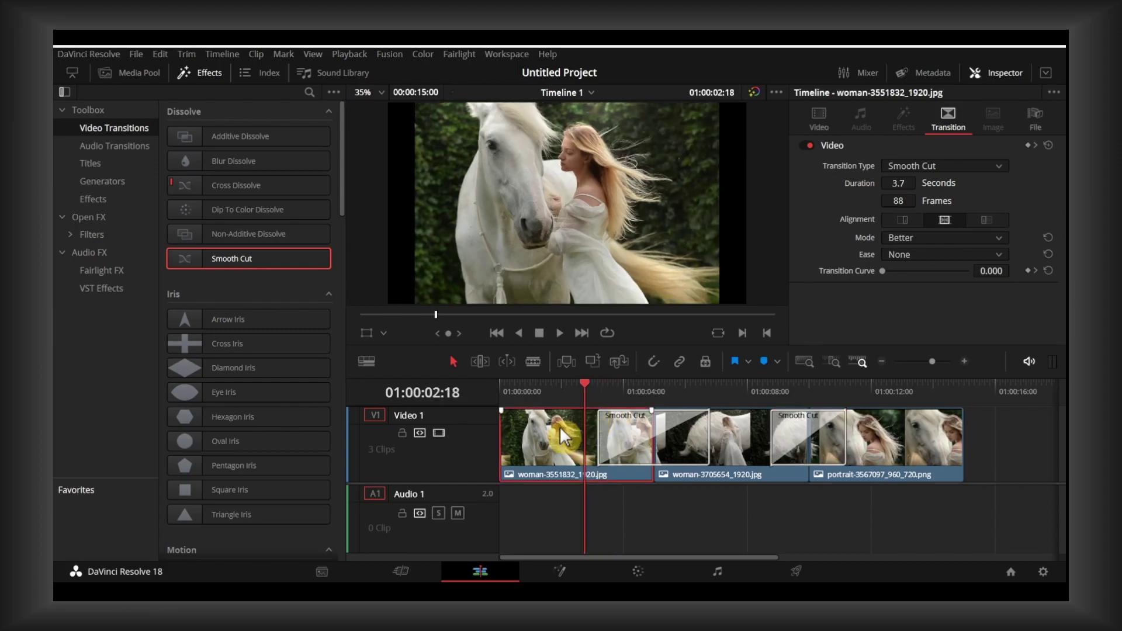
pyautogui.click(984, 65)
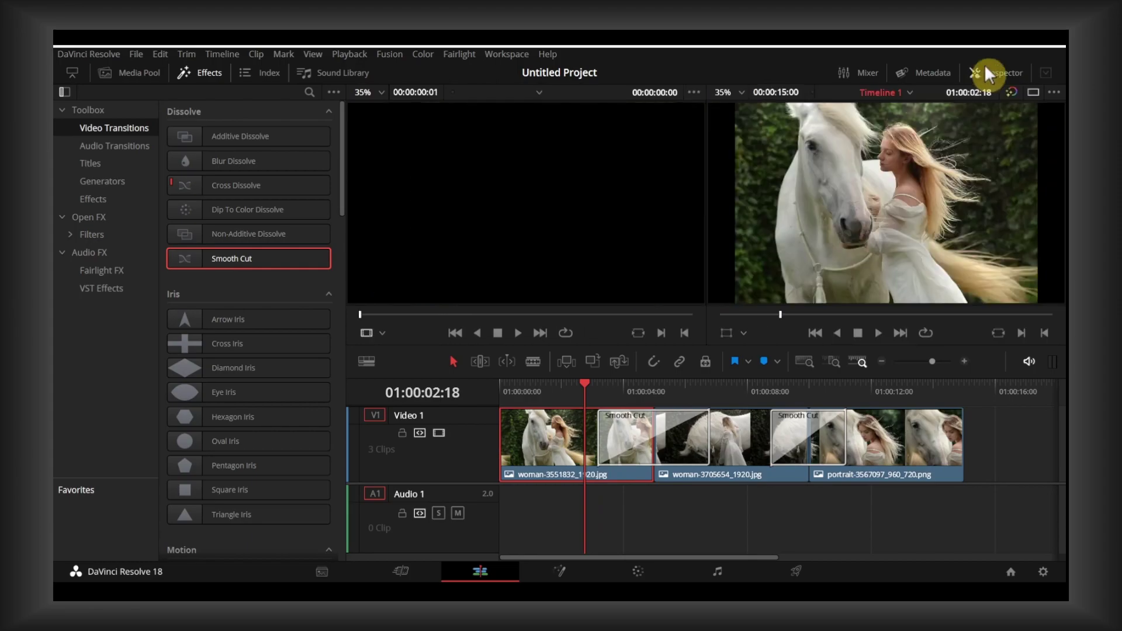
pyautogui.click(984, 67)
pyautogui.click(983, 69)
pyautogui.click(983, 69)
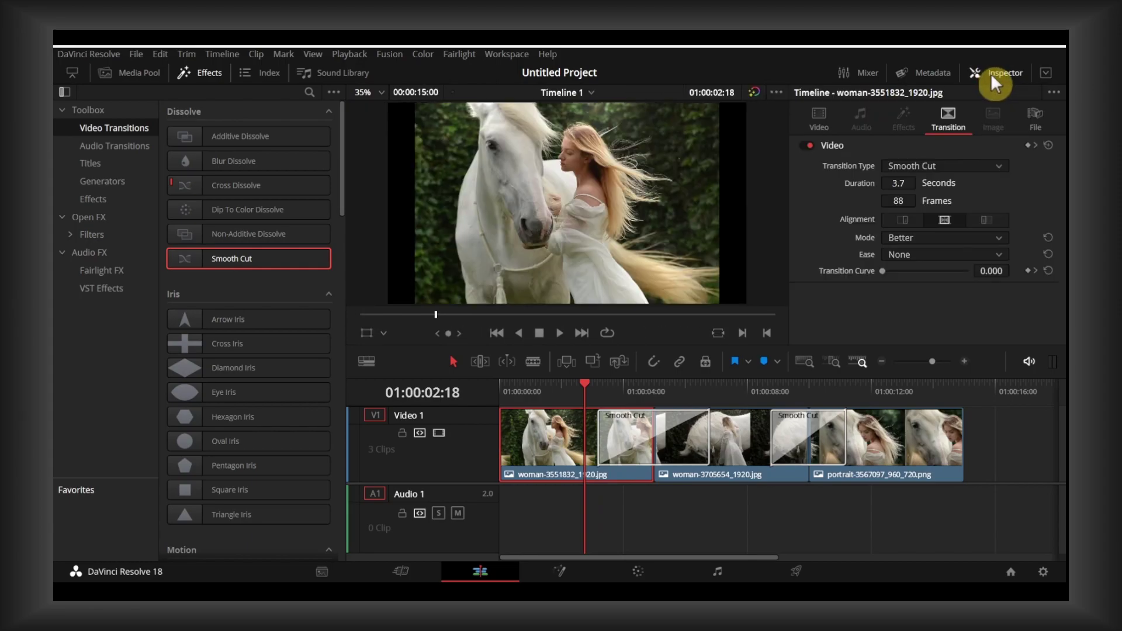
pyautogui.moveTo(585, 383); pyautogui.dragTo(586, 387)
# Step: In Transform, zoom the first still to 1.560 and move it down to Y -252
pyautogui.click(814, 118)
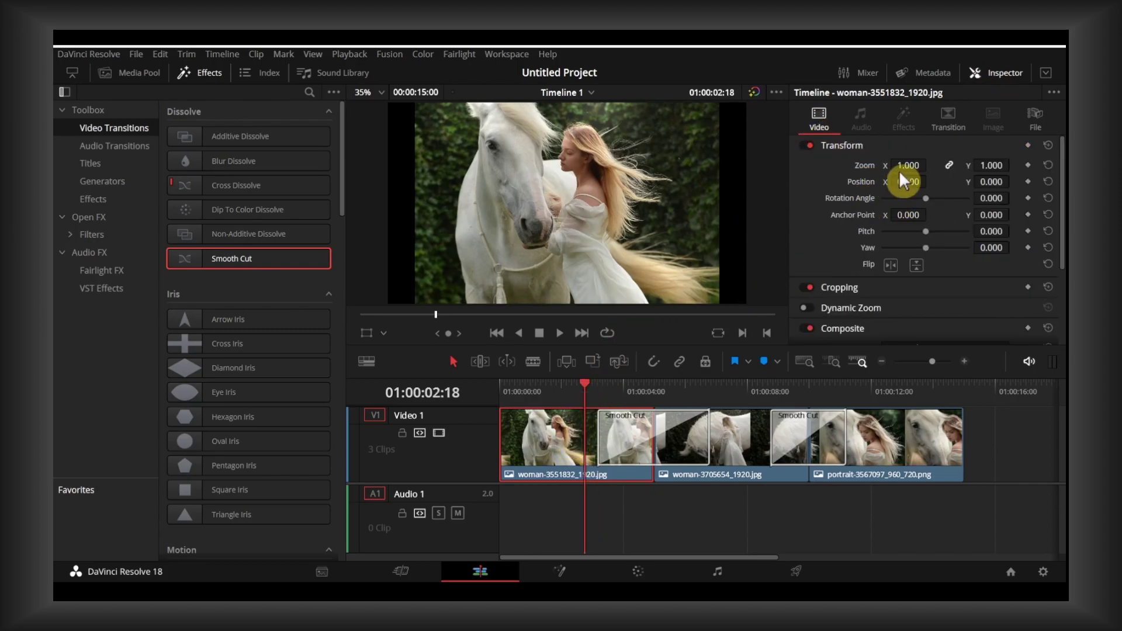
pyautogui.moveTo(899, 168); pyautogui.dragTo(904, 165)
pyautogui.moveTo(989, 182); pyautogui.dragTo(986, 182)
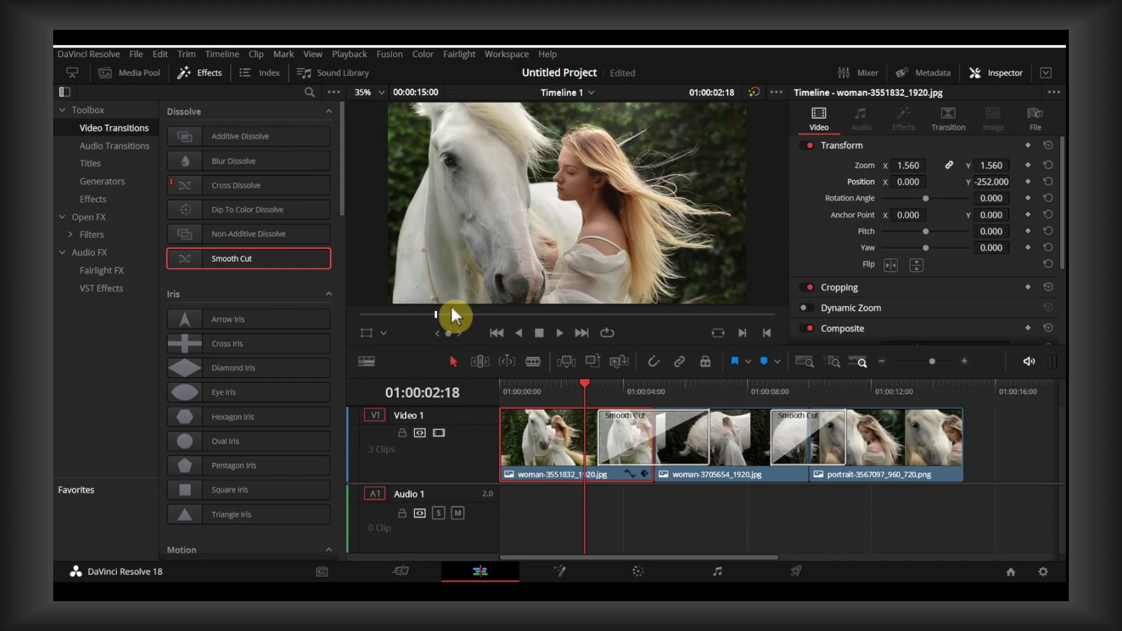
# Step: Enable the Transform viewer overlay and drag the first still to zoom 1.753, position -63.517, -290.521
pyautogui.click(384, 333)
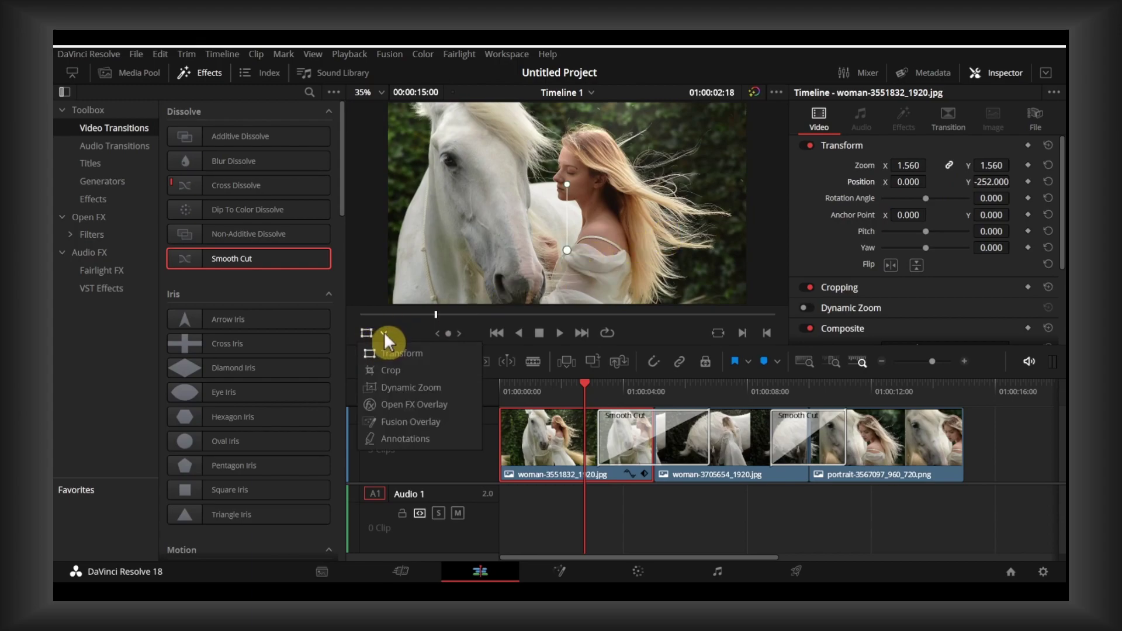
pyautogui.click(585, 395)
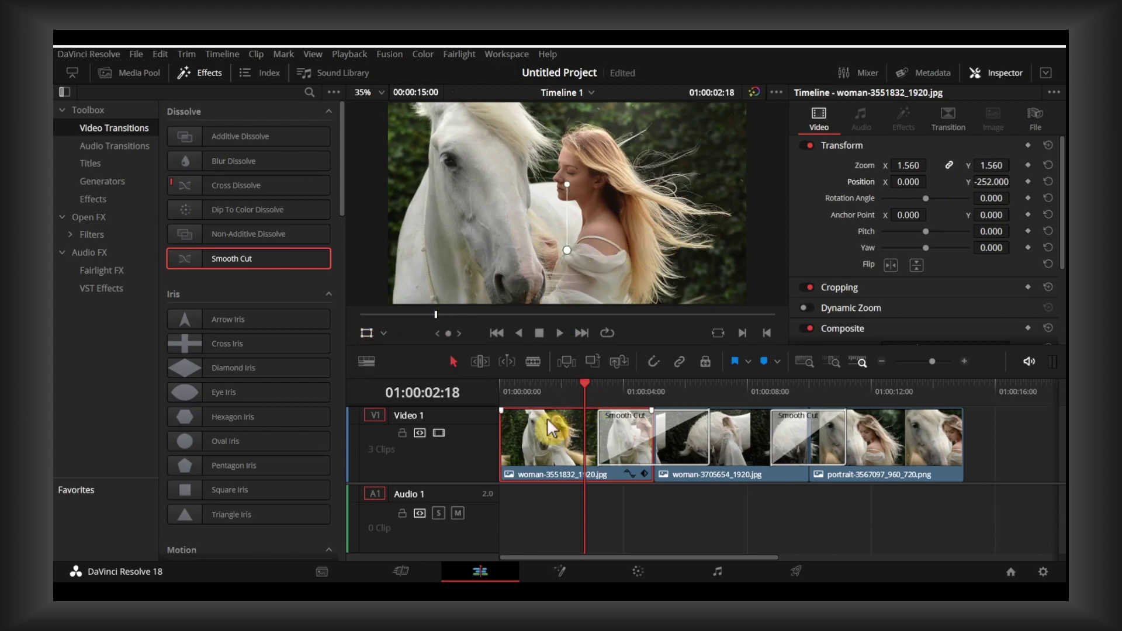
pyautogui.scroll(-3, 596, 250)
pyautogui.scroll(-2, 596, 251)
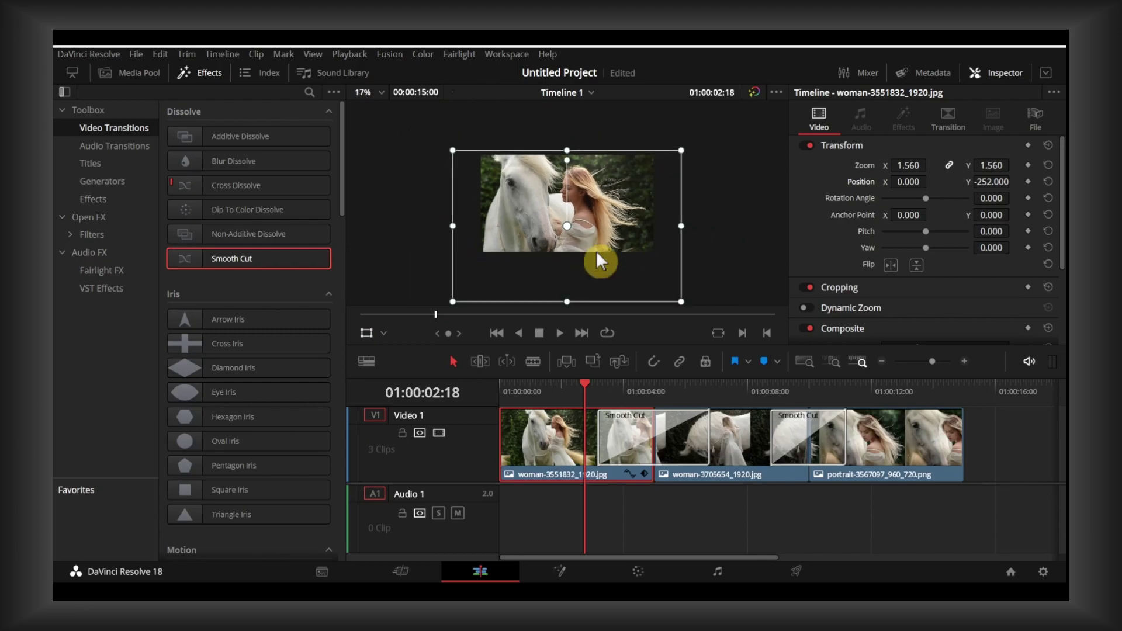
pyautogui.moveTo(673, 294); pyautogui.dragTo(643, 269)
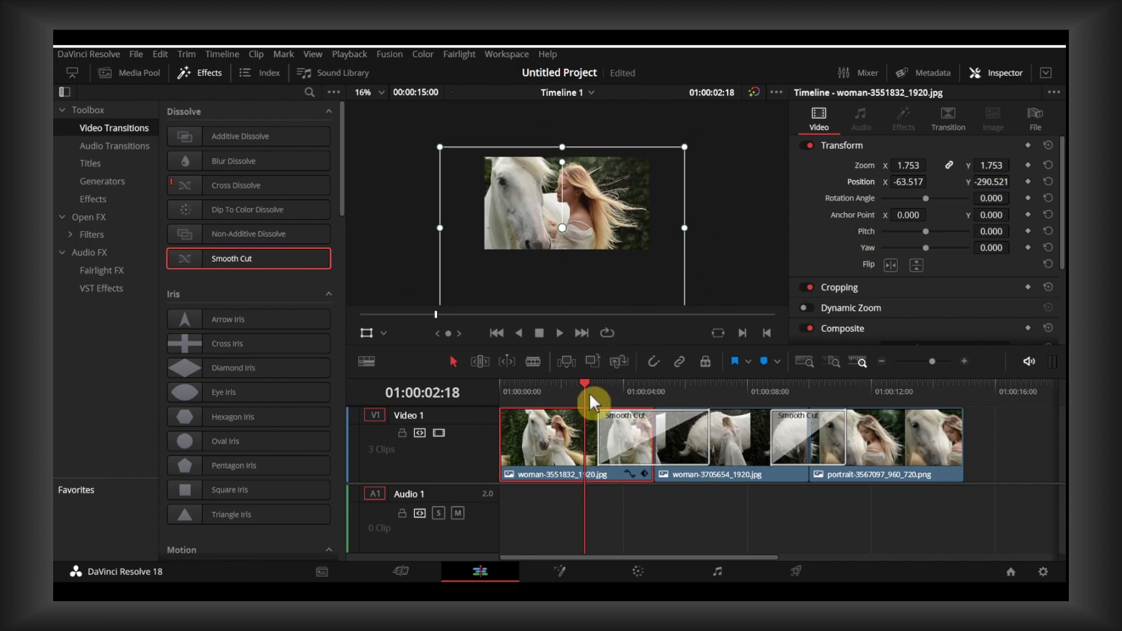
pyautogui.moveTo(589, 390); pyautogui.dragTo(751, 387)
# Step: Enlarge the middle still to about 1.97 zoom and shift it left in the viewer
pyautogui.click(737, 433)
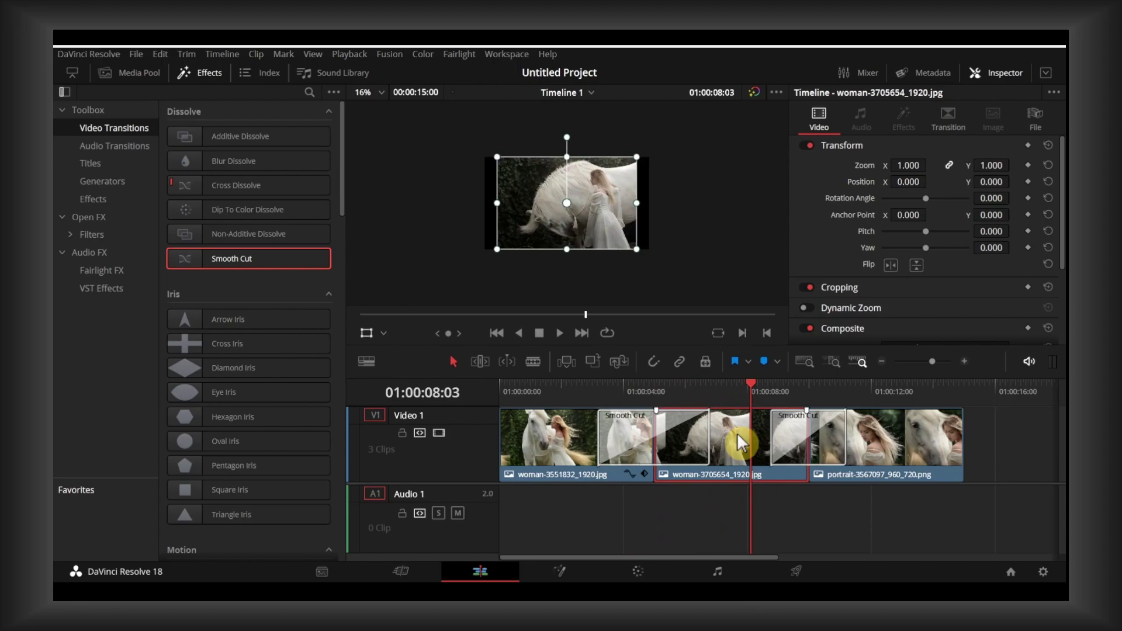
pyautogui.moveTo(643, 264); pyautogui.dragTo(597, 270)
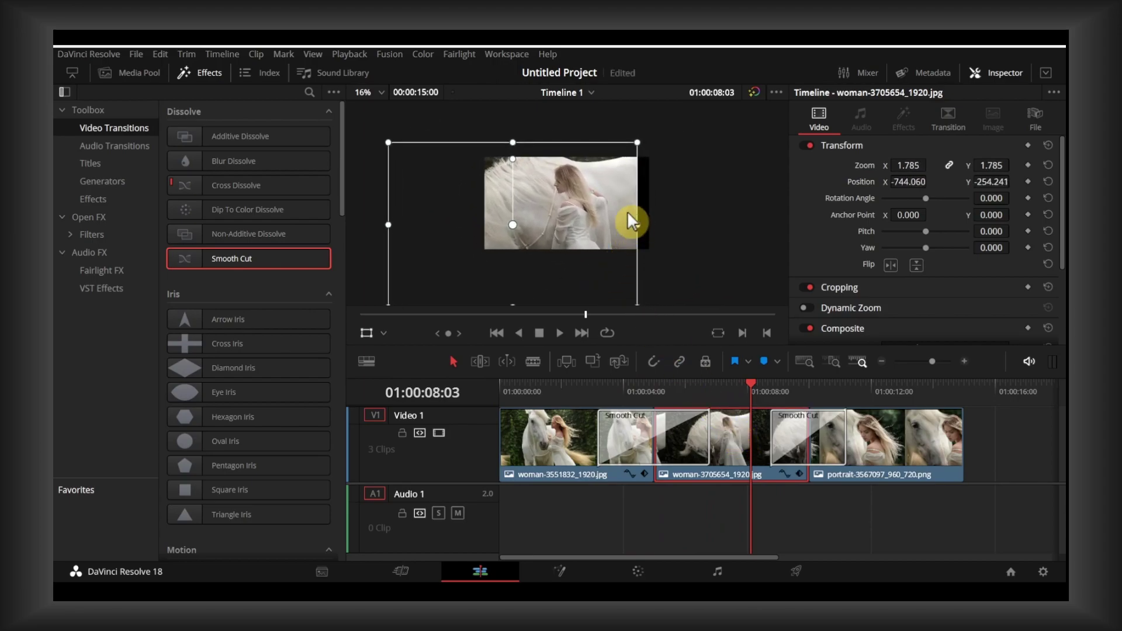
pyautogui.moveTo(638, 146); pyautogui.dragTo(650, 125)
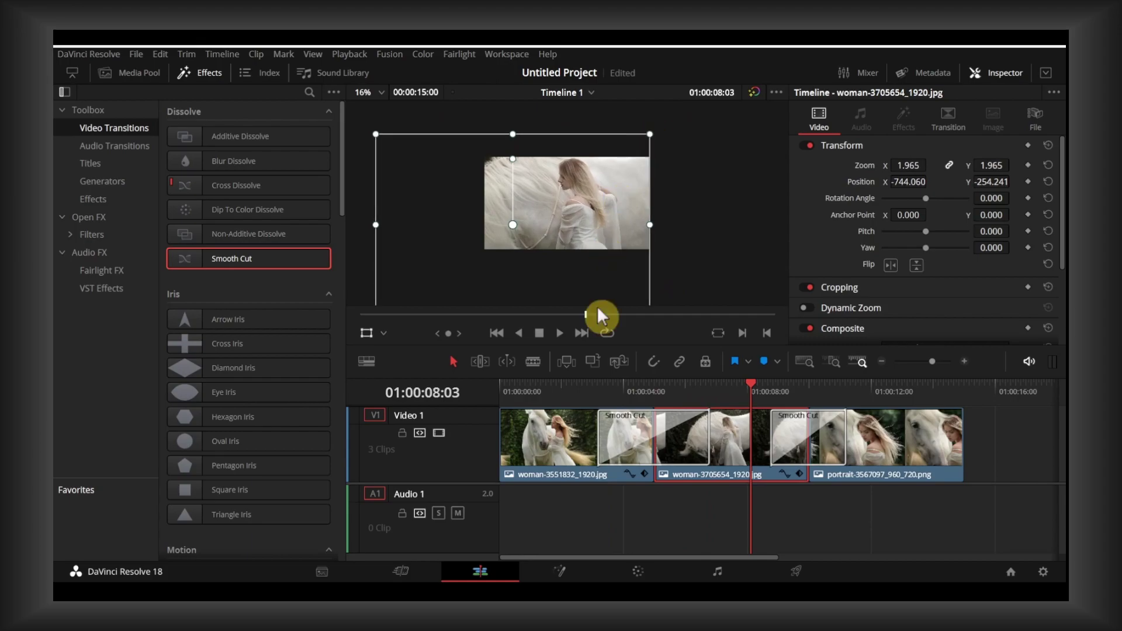
# Step: Nudge the first still to position -117.961, -228.887 so subjects align across the first transition
pyautogui.click(568, 412)
pyautogui.moveTo(580, 385); pyautogui.dragTo(662, 400)
pyautogui.moveTo(602, 260); pyautogui.dragTo(601, 240)
pyautogui.moveTo(671, 386); pyautogui.dragTo(850, 390)
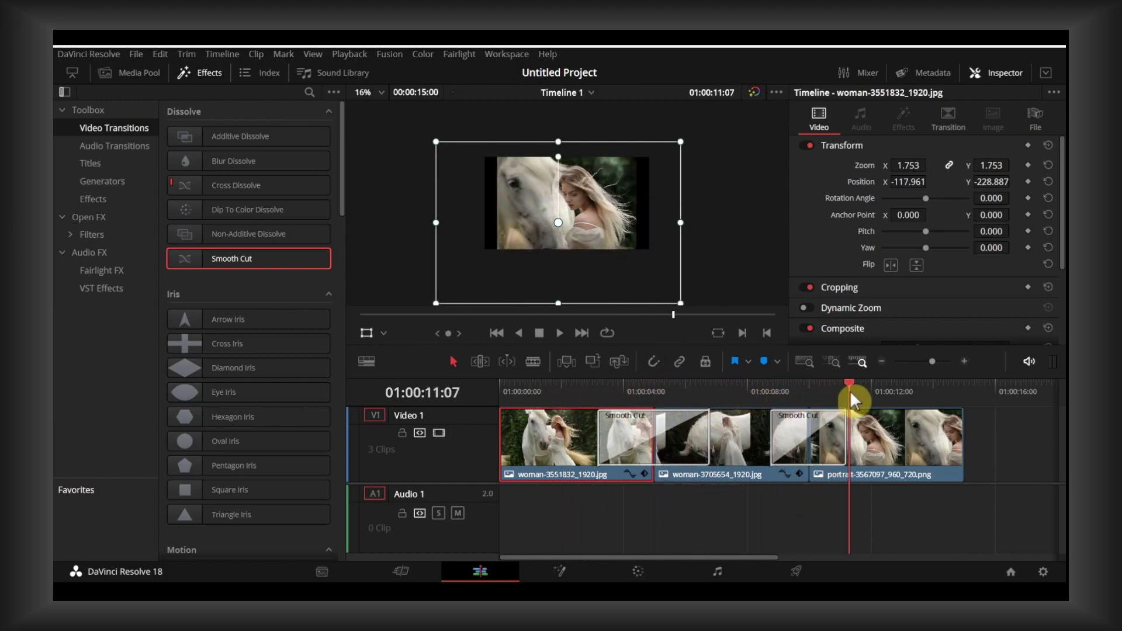
# Step: Enlarge the portrait still to about 1.54 zoom with its corner transform handle
pyautogui.click(874, 416)
pyautogui.click(865, 390)
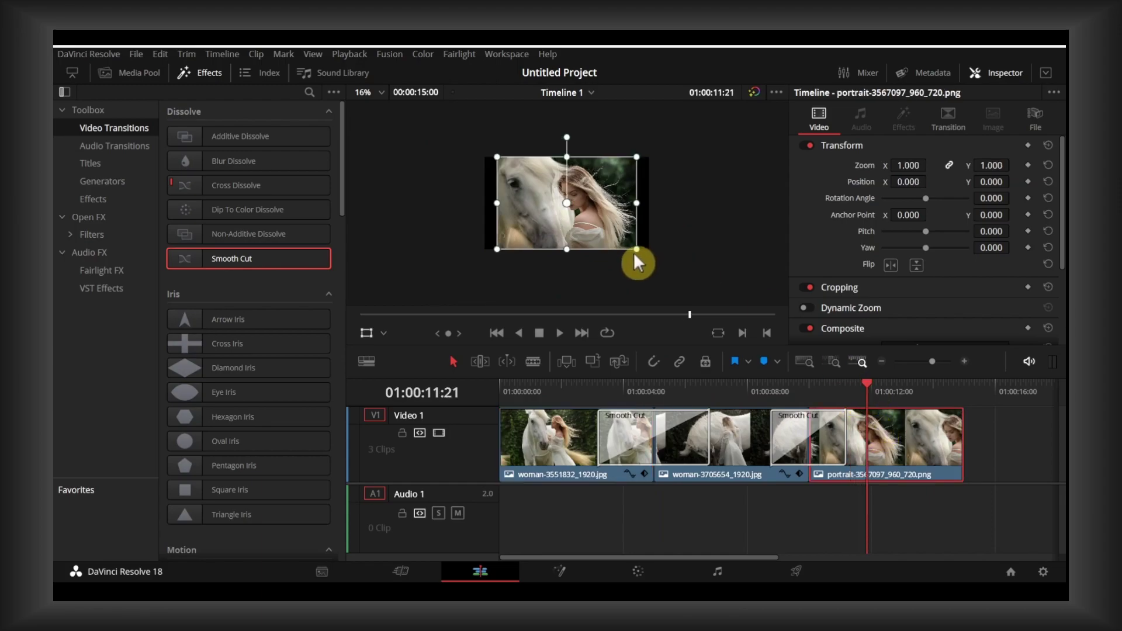
pyautogui.moveTo(637, 249); pyautogui.dragTo(674, 281)
# Step: Widen the second Smooth Cut to 3.5 seconds (84 frames) and preview the sequence
pyautogui.click(741, 422)
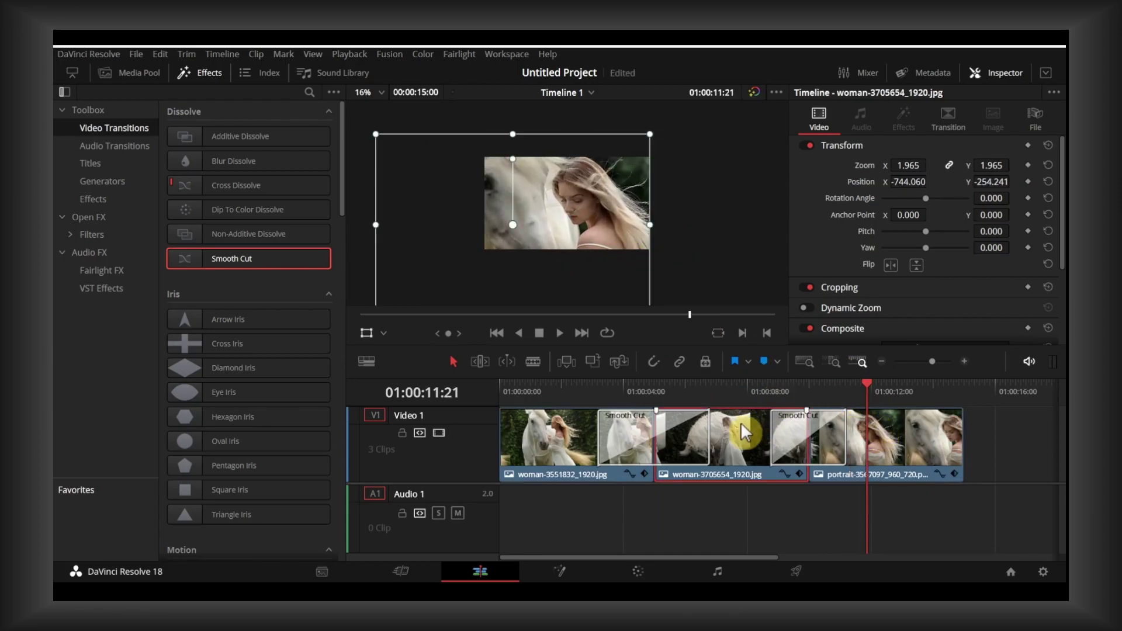
pyautogui.click(734, 387)
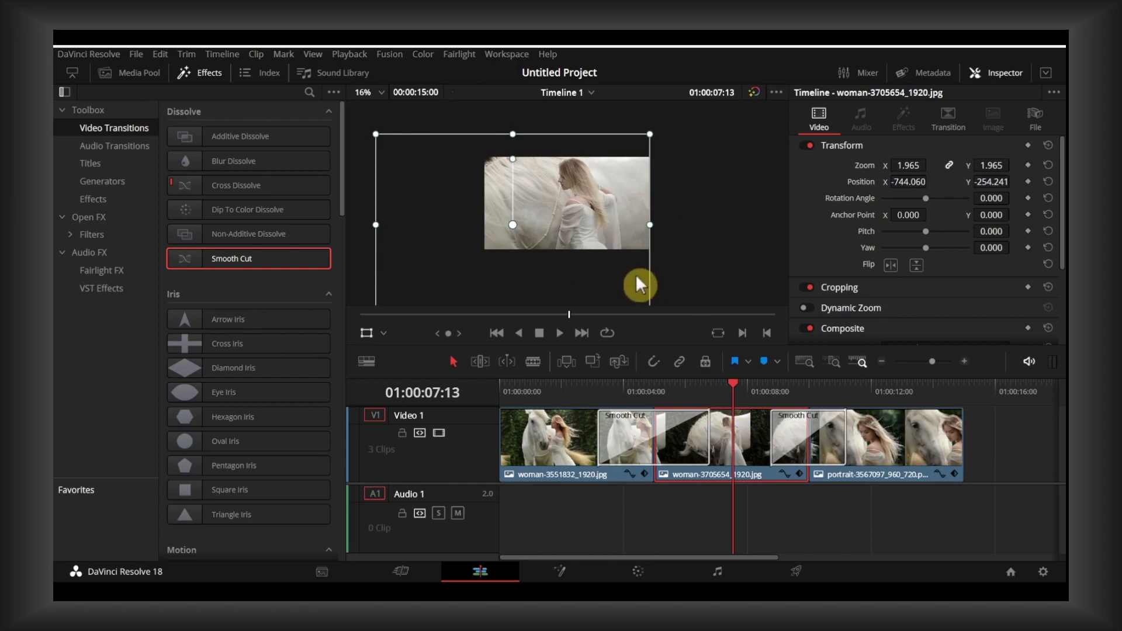
pyautogui.moveTo(769, 419); pyautogui.dragTo(756, 421)
pyautogui.moveTo(731, 385); pyautogui.dragTo(889, 403)
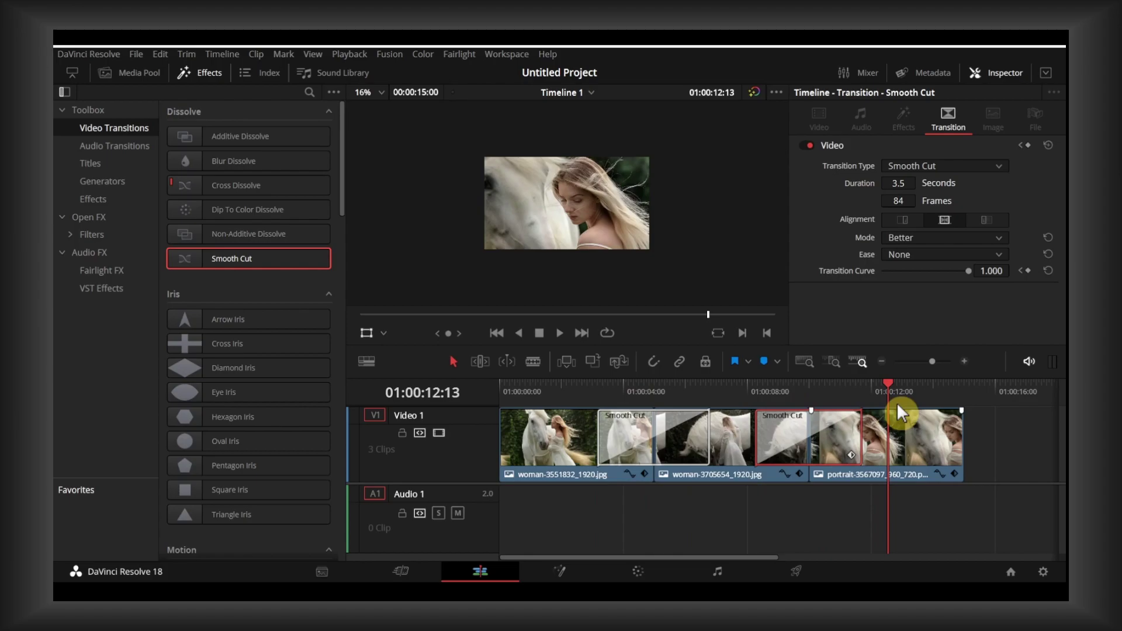